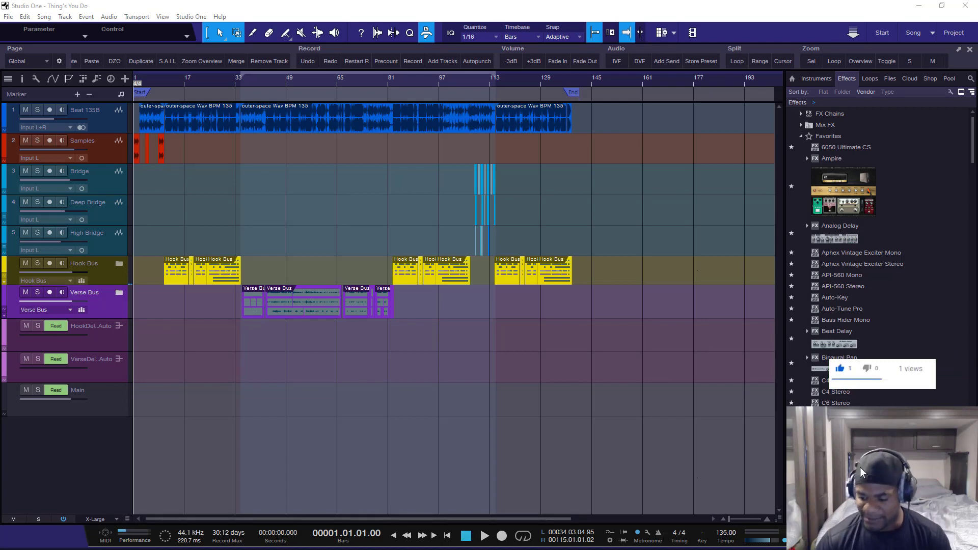
- Expand the Hook Bus folder in the mixer to show its individual hook channels, and return to the arrangement
{"action": "key", "text": "F3"}
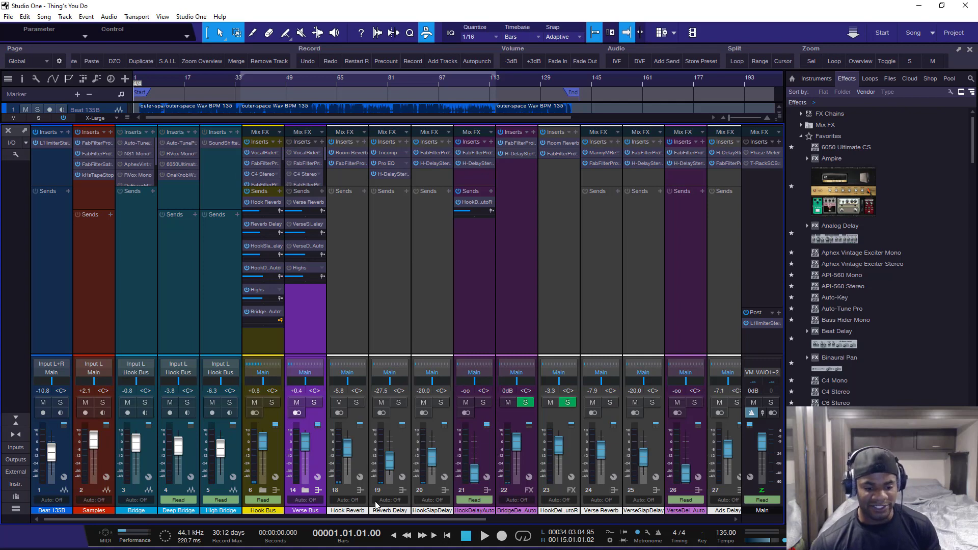
{"action": "left_click_drag", "start_coordinate": [378, 519], "coordinate": [458, 517]}
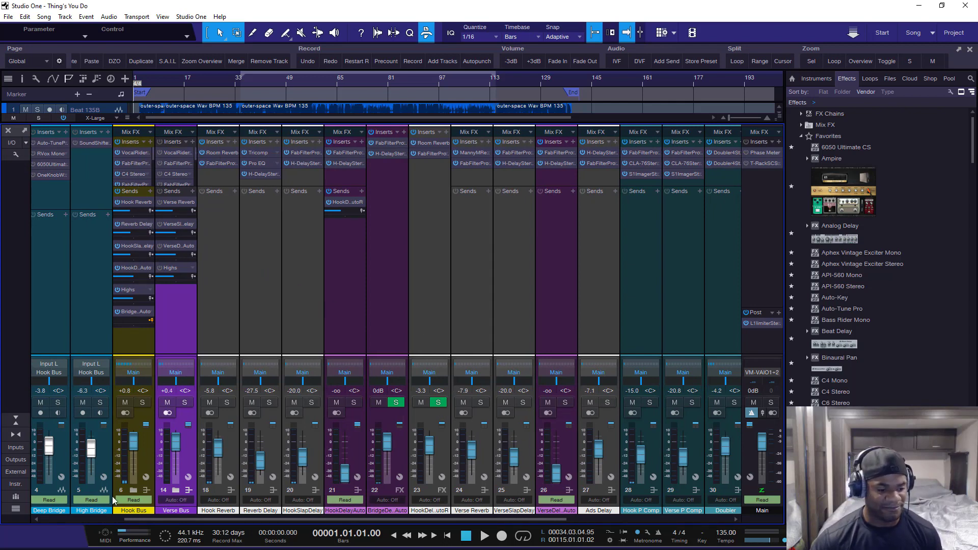
{"action": "left_click", "coordinate": [133, 490]}
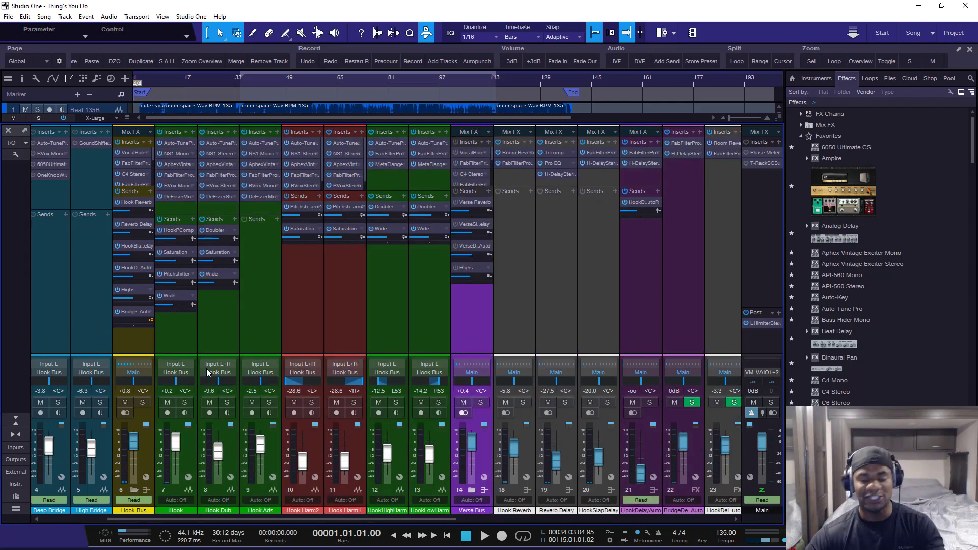
{"action": "key", "text": "F3"}
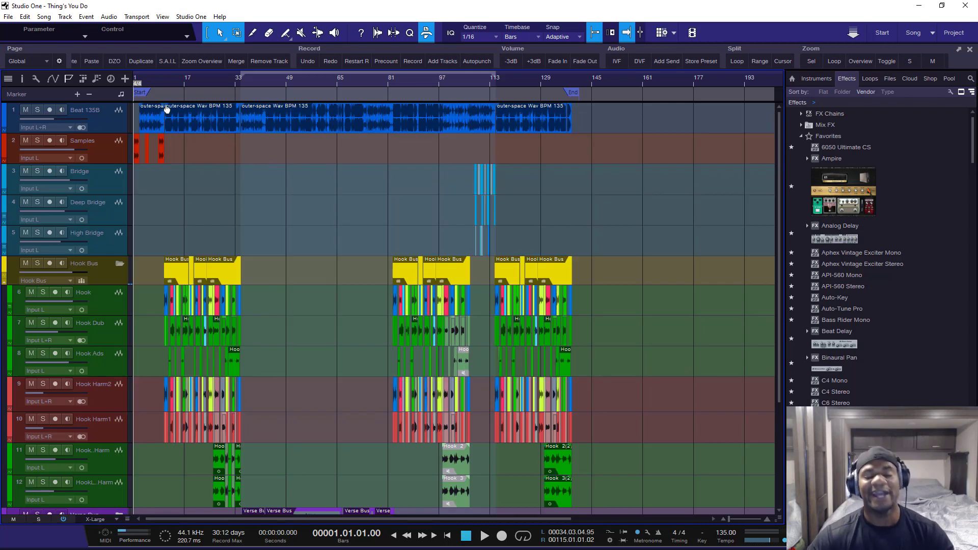
- Play the song from the beginning and inspect the L1 Limiter on the Main output during playback
{"action": "scroll", "coordinate": [165, 80], "scroll_direction": "up", "scroll_amount": 3}
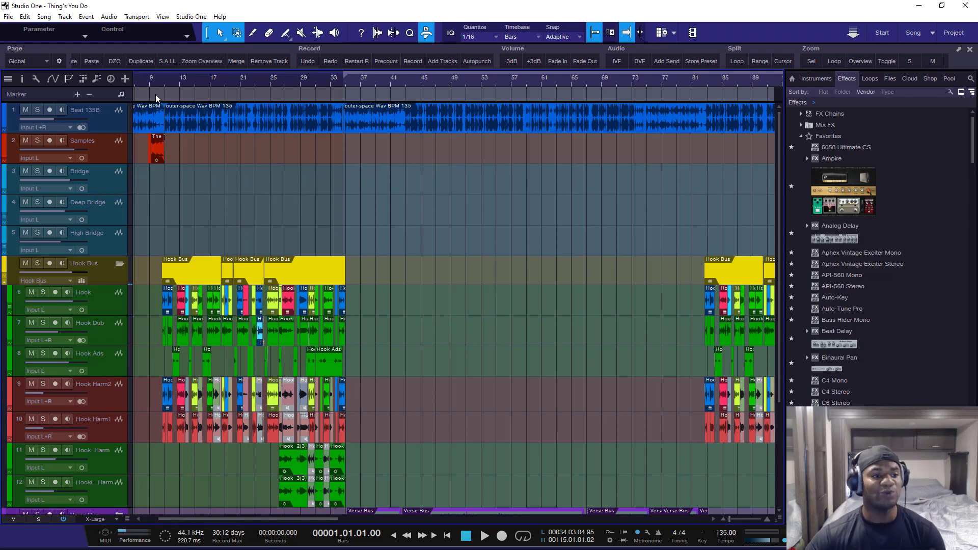
{"action": "left_click", "coordinate": [465, 535]}
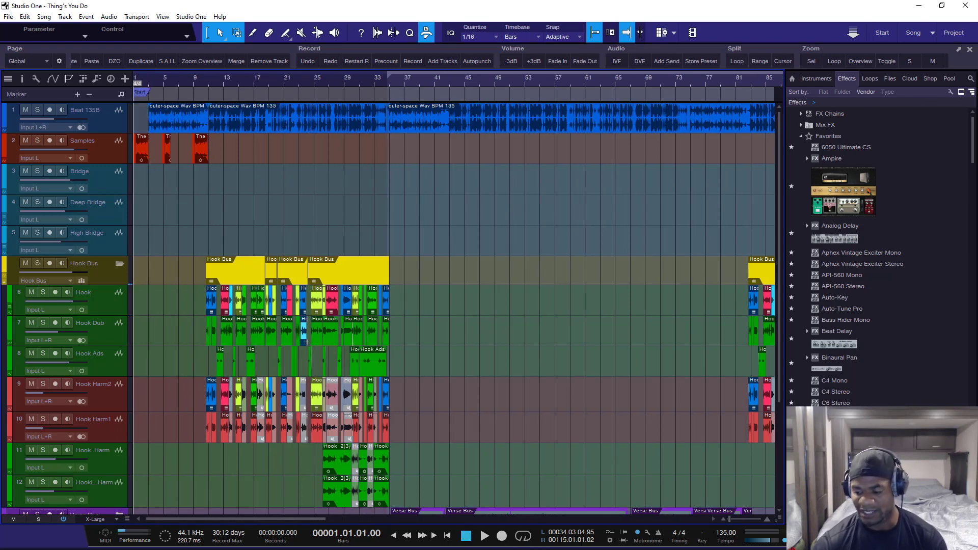
{"action": "key", "text": "F3"}
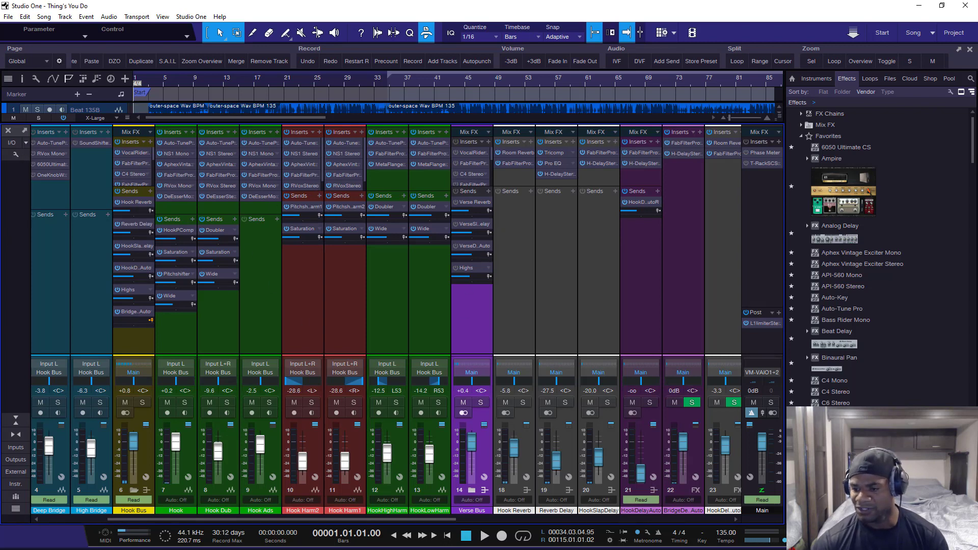
{"action": "key", "text": "F3"}
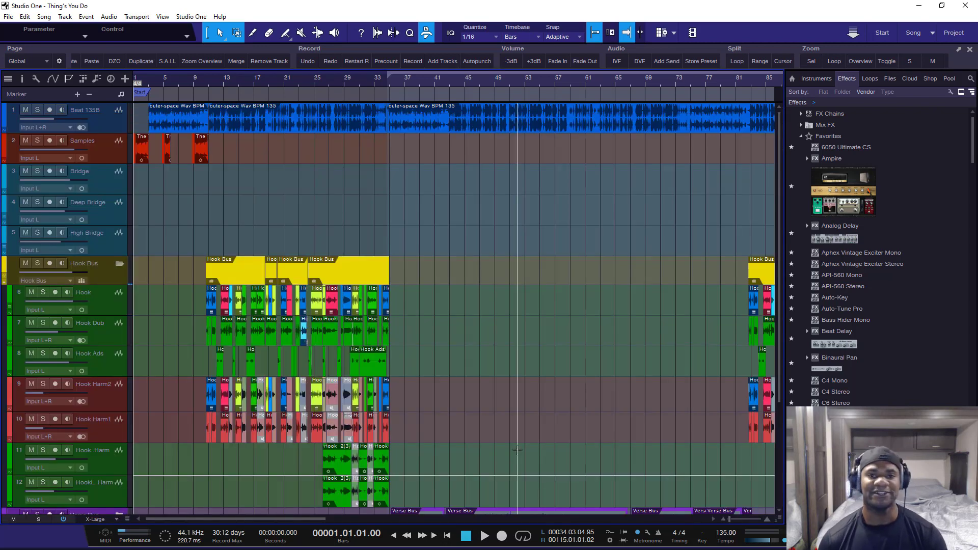
{"action": "key", "text": "space"}
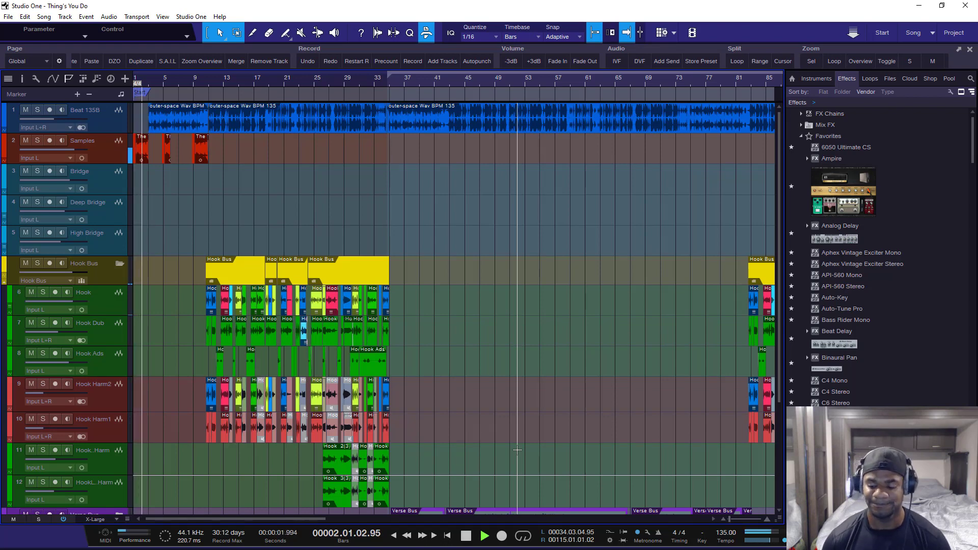
{"action": "key", "text": "F3"}
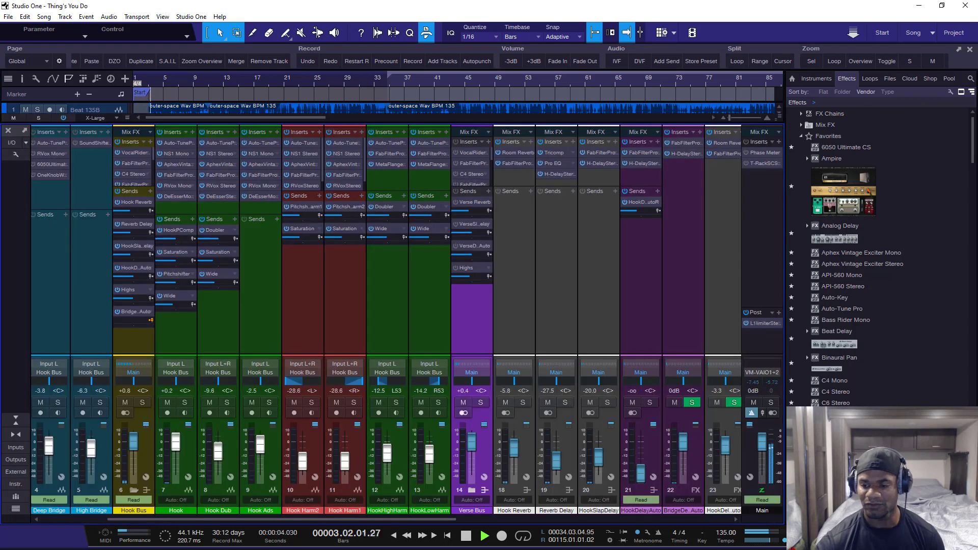
{"action": "left_click", "coordinate": [756, 324]}
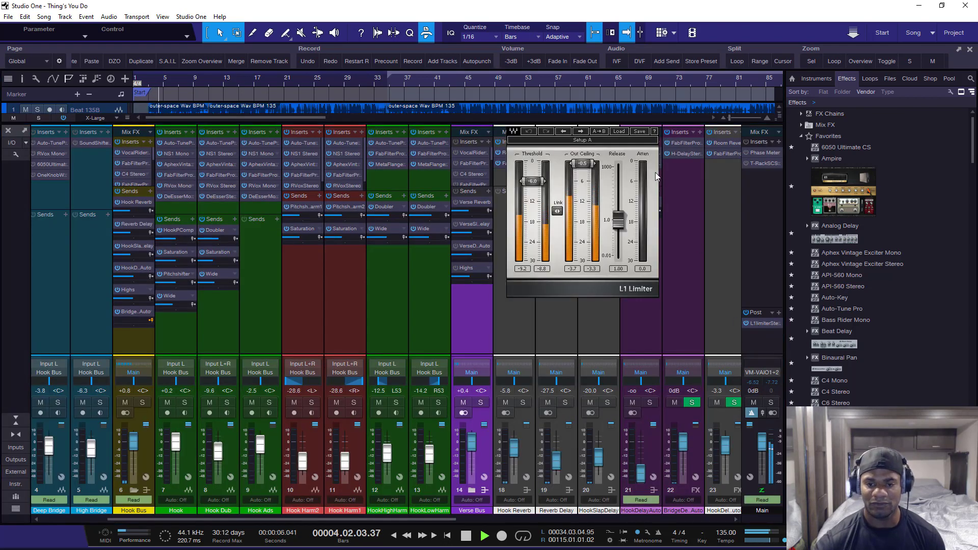
{"action": "double_click", "coordinate": [759, 323]}
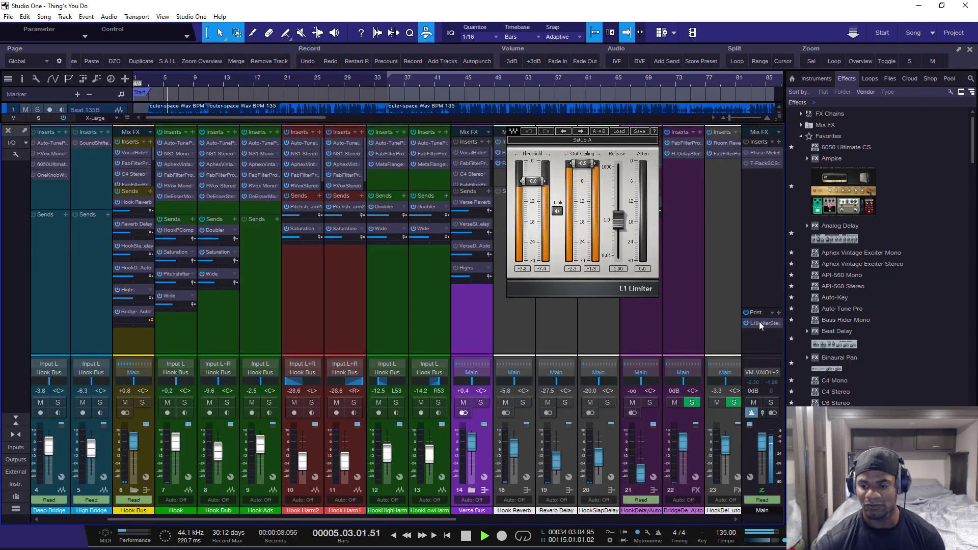
{"action": "key", "text": "F3"}
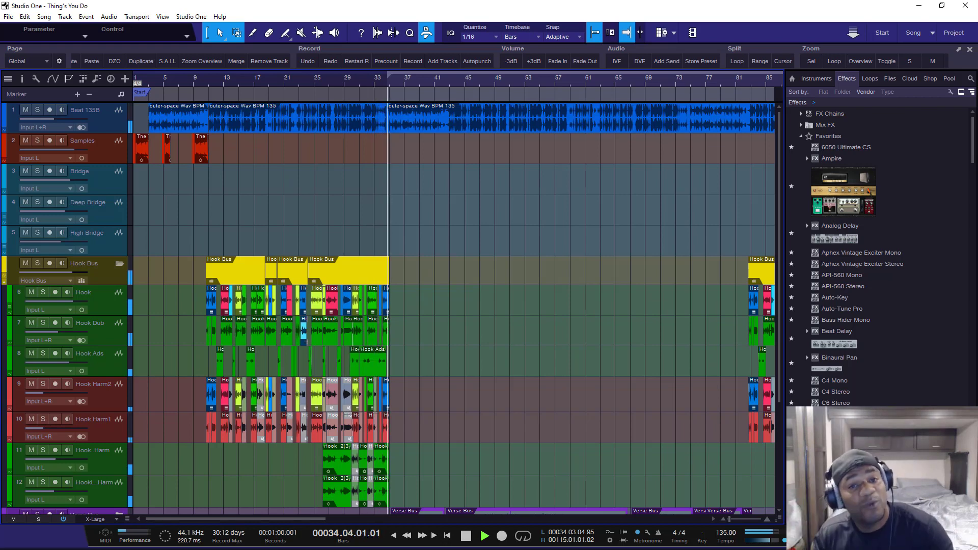
{"action": "key", "text": "space"}
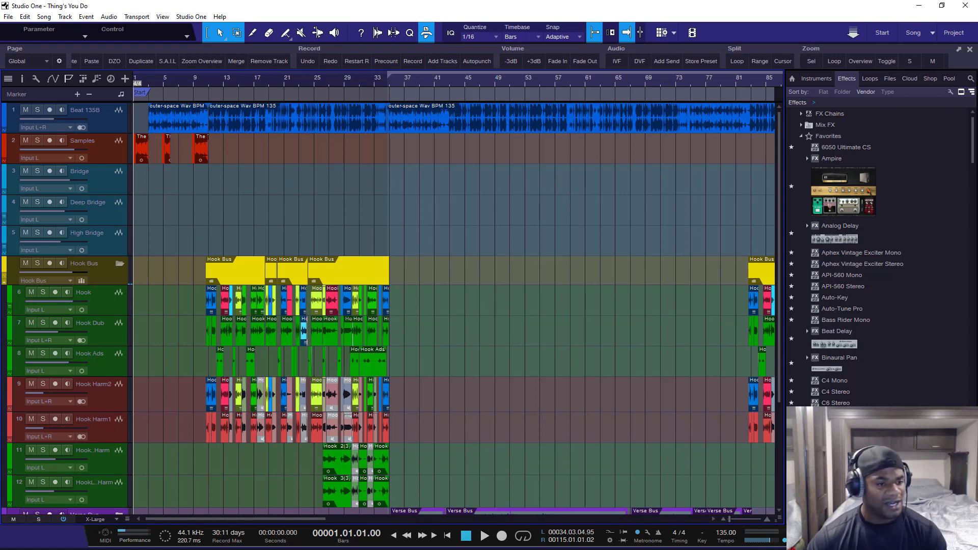
- Open the Auto-Tune Pro insert on the Hook channel and set its key to Eb
{"action": "key", "text": "F3"}
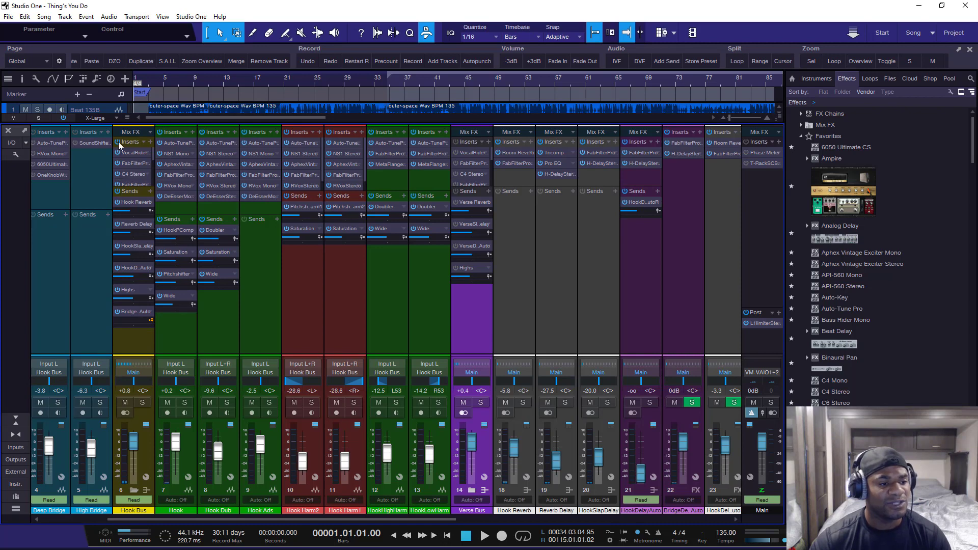
{"action": "double_click", "coordinate": [174, 144]}
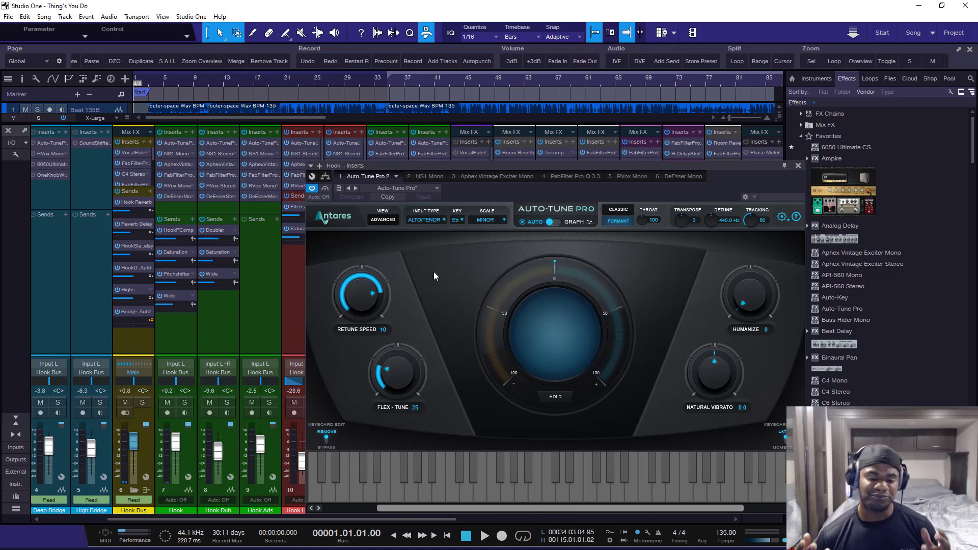
{"action": "left_click", "coordinate": [458, 220]}
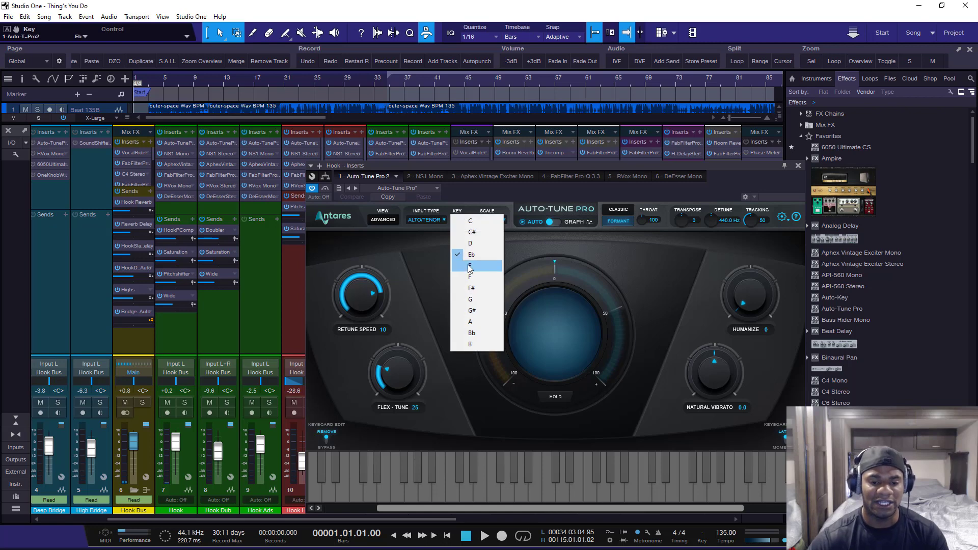
{"action": "left_click", "coordinate": [427, 257]}
{"action": "left_click", "coordinate": [456, 222]}
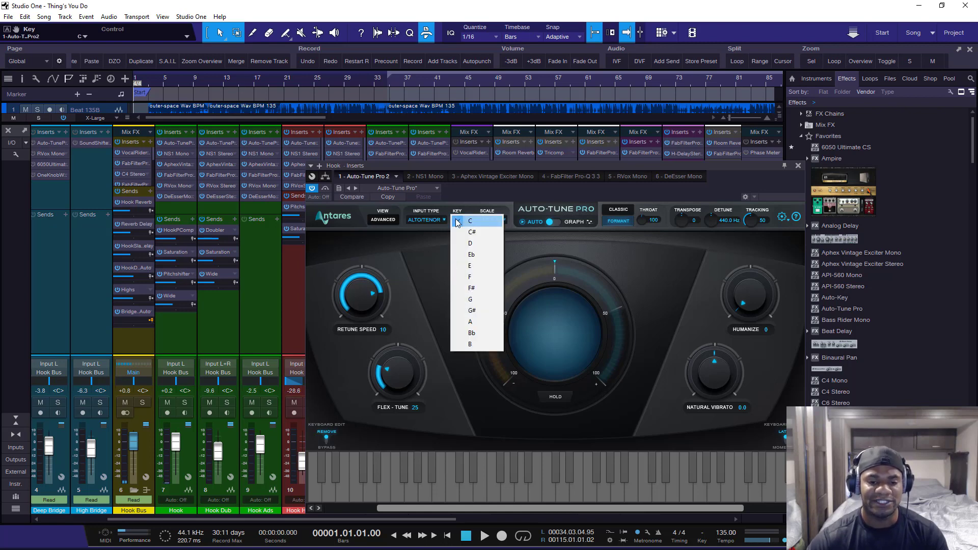
{"action": "left_click", "coordinate": [457, 221]}
{"action": "left_click", "coordinate": [476, 258]}
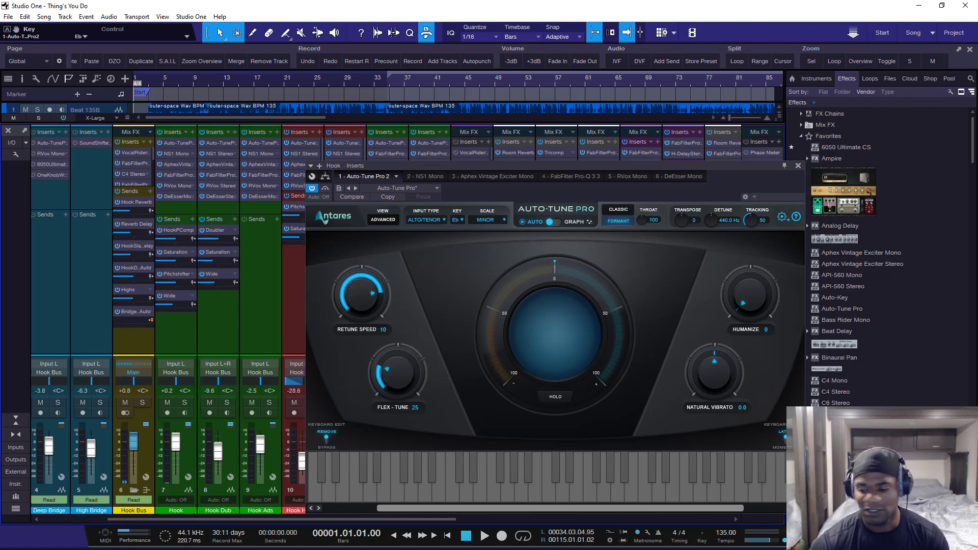
- Place the playhead at bar 10.04 where the first hook begins, solo the Hook channel and audition it
{"action": "key", "text": "F3"}
{"action": "scroll", "coordinate": [197, 81], "scroll_direction": "up", "scroll_amount": 2}
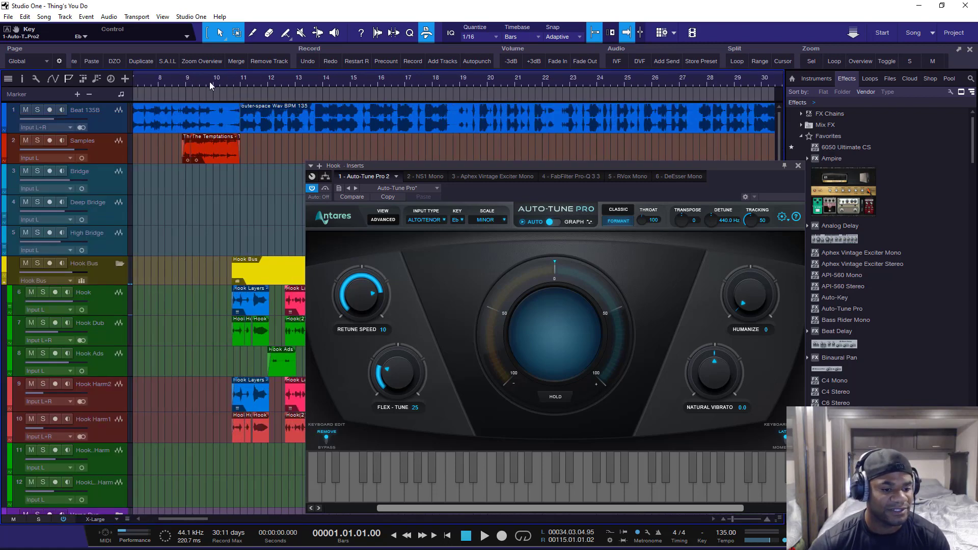
{"action": "left_click", "coordinate": [236, 82]}
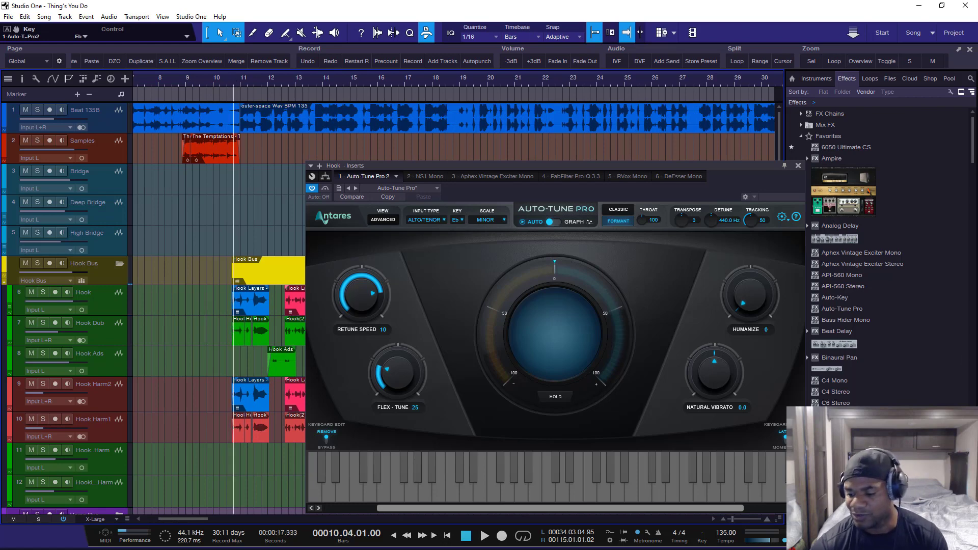
{"action": "key", "text": "F3"}
{"action": "left_click", "coordinate": [182, 401]}
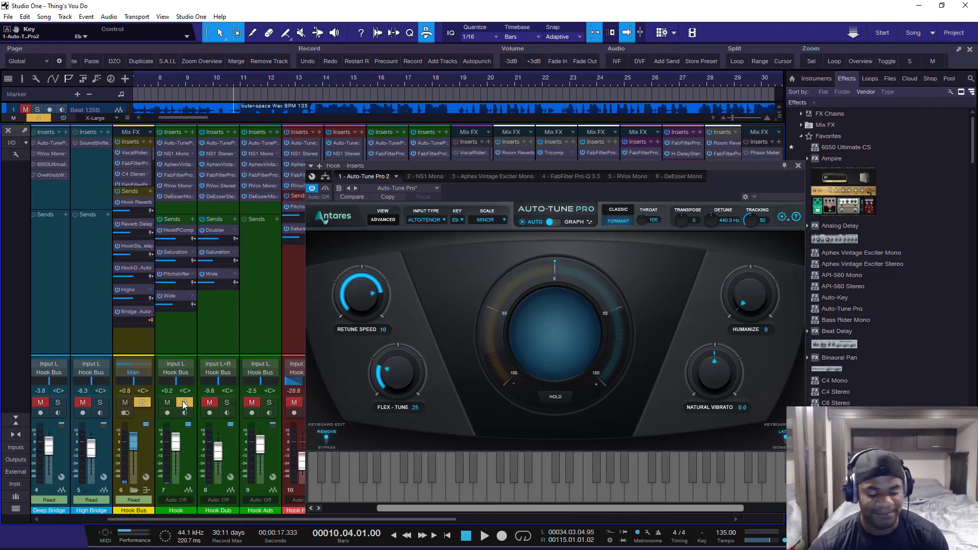
{"action": "key", "text": "space"}
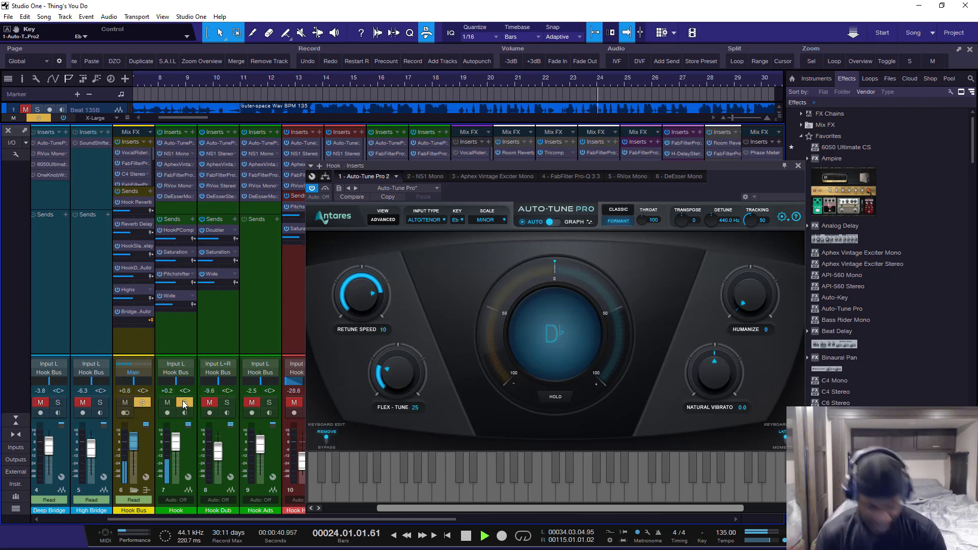
{"action": "key", "text": "space"}
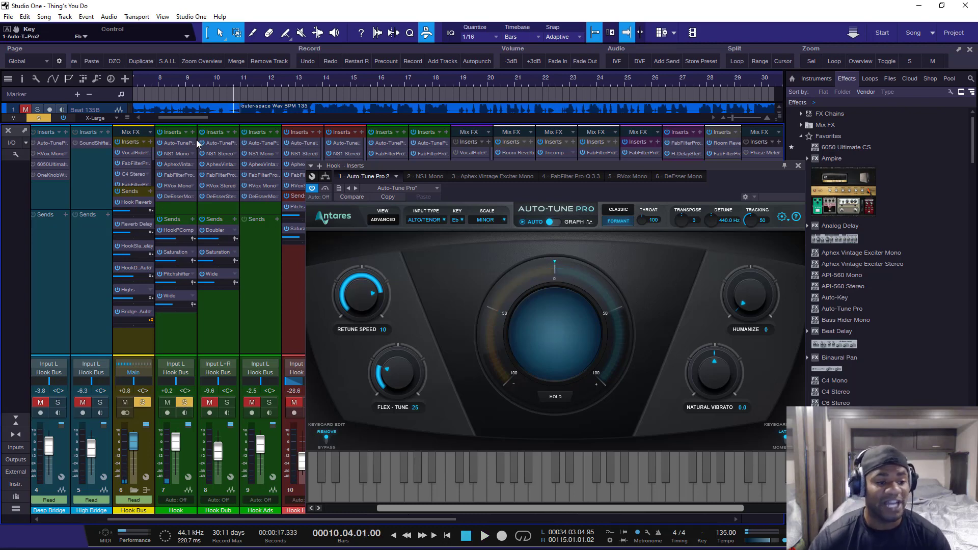
- Review the Hook channel's NS1, Aphex Vintage Exciter, FabFilter Pro-Q 3, RVox and DeEsser inserts, and close the plug-in window
{"action": "left_click", "coordinate": [179, 154]}
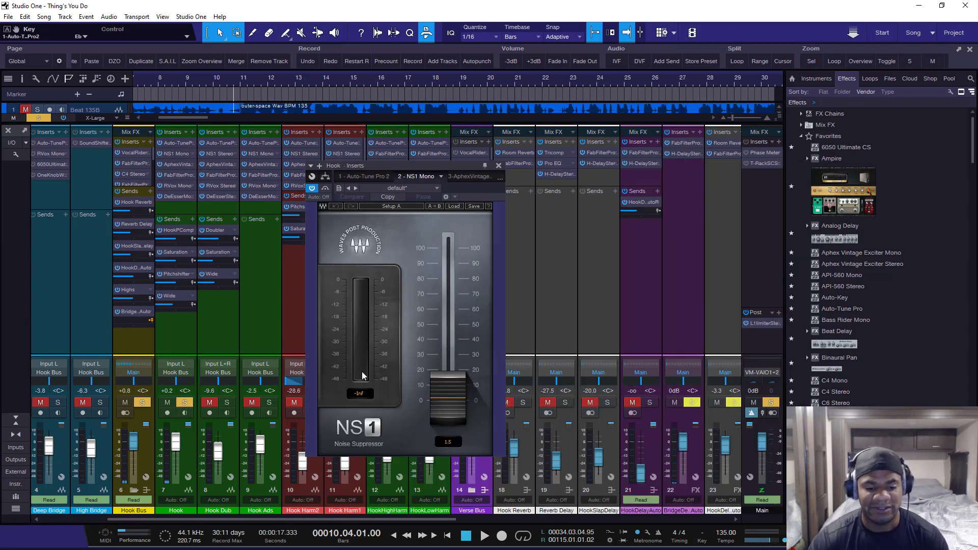
{"action": "left_click", "coordinate": [178, 163]}
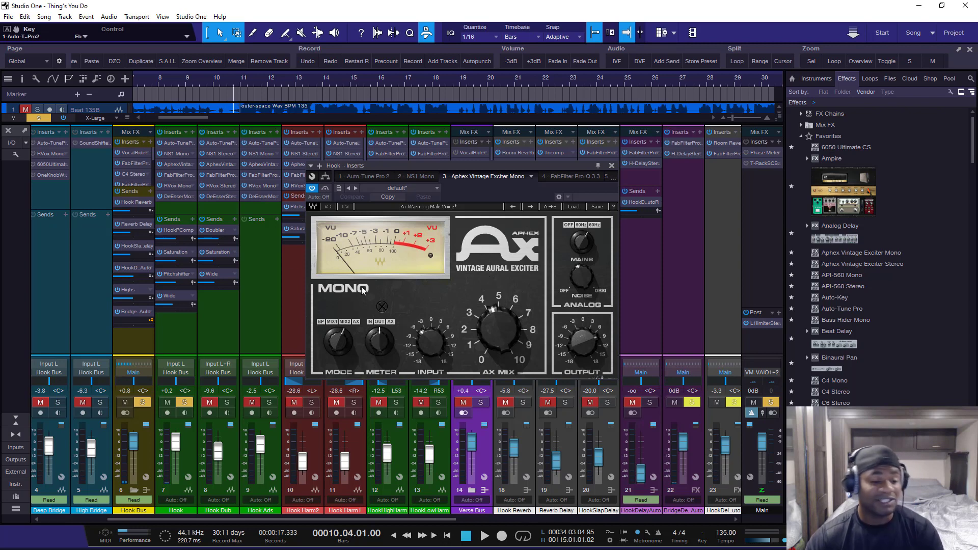
{"action": "left_click", "coordinate": [178, 175]}
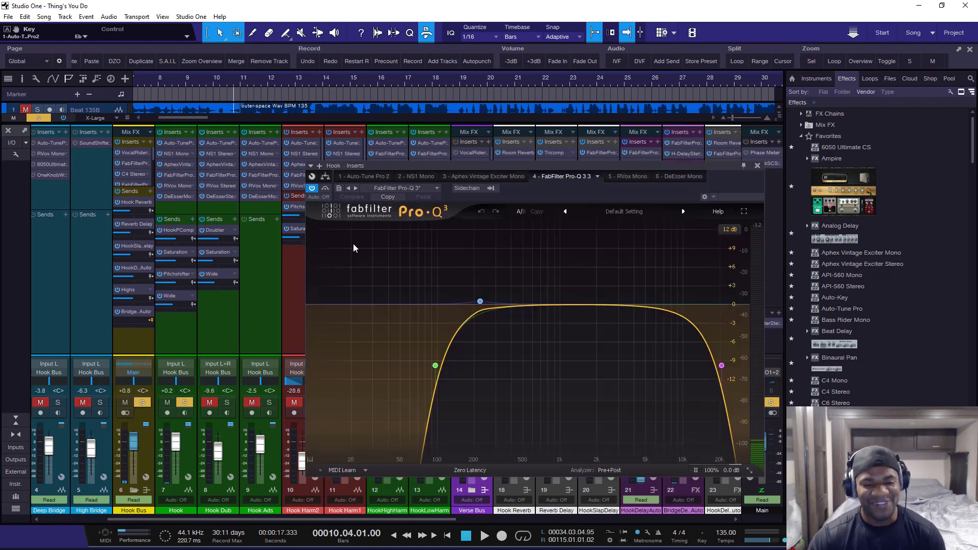
{"action": "left_click", "coordinate": [169, 186]}
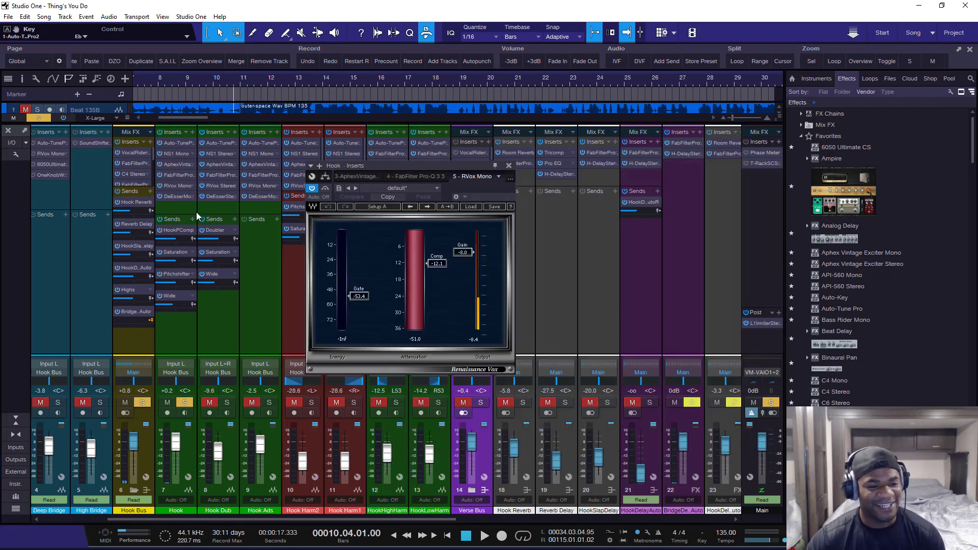
{"action": "left_click", "coordinate": [179, 196]}
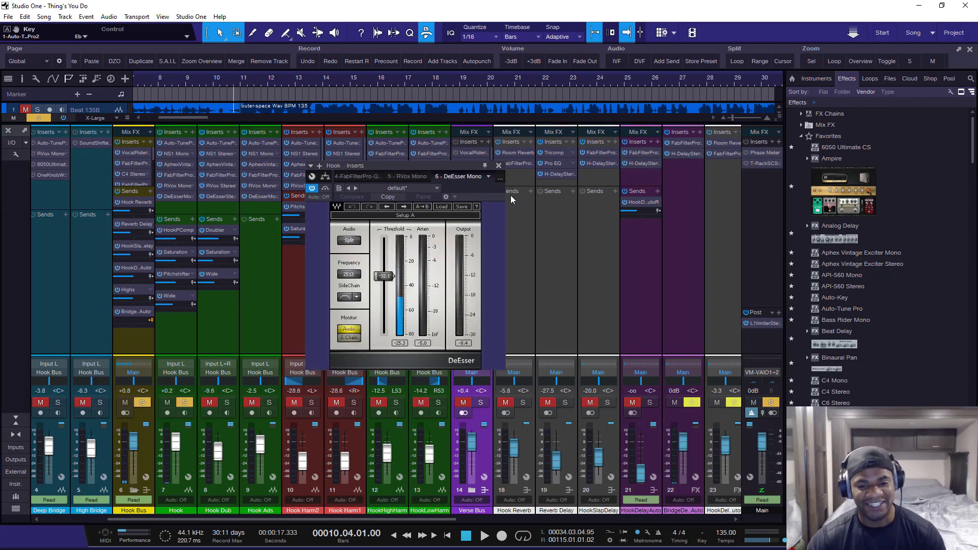
{"action": "left_click", "coordinate": [499, 166]}
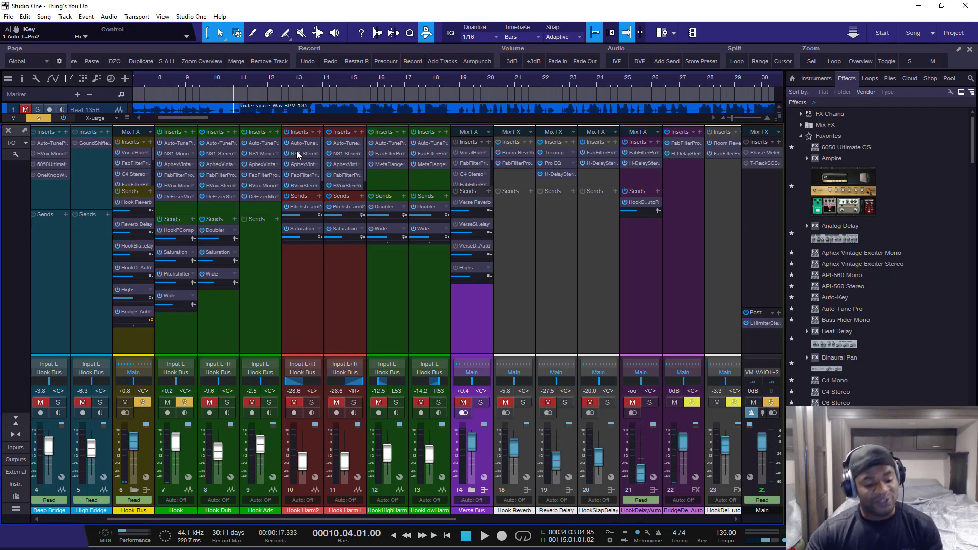
- Return to the arrangement and expand the Hook Bus track to show its Volume and Pan automation lanes
{"action": "key", "text": "F3"}
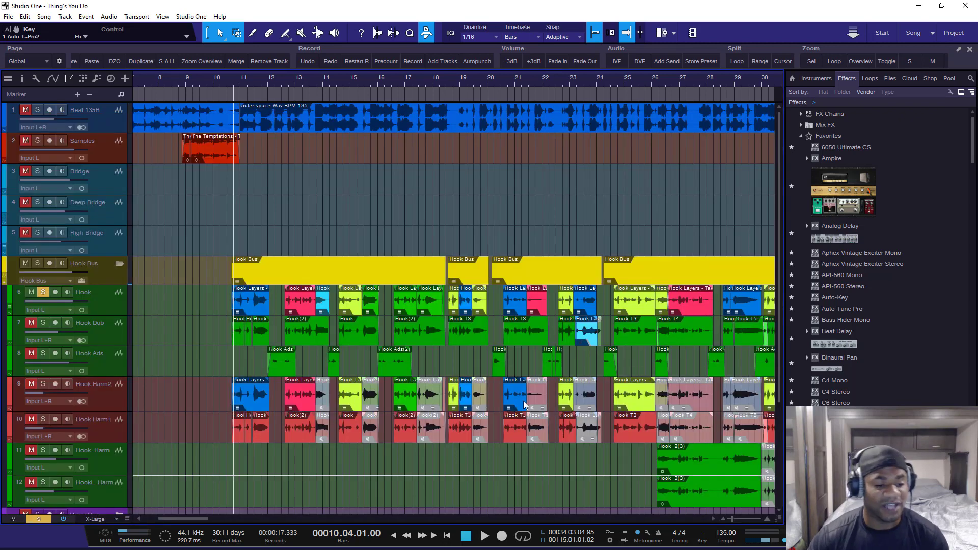
{"action": "scroll", "coordinate": [234, 81], "scroll_direction": "down", "scroll_amount": 2}
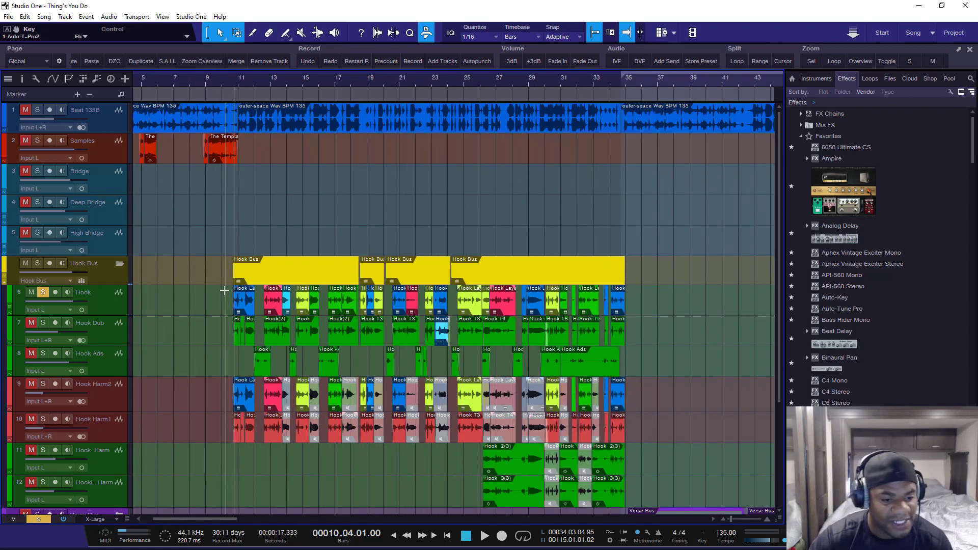
{"action": "scroll", "coordinate": [239, 72], "scroll_direction": "up", "scroll_amount": 3}
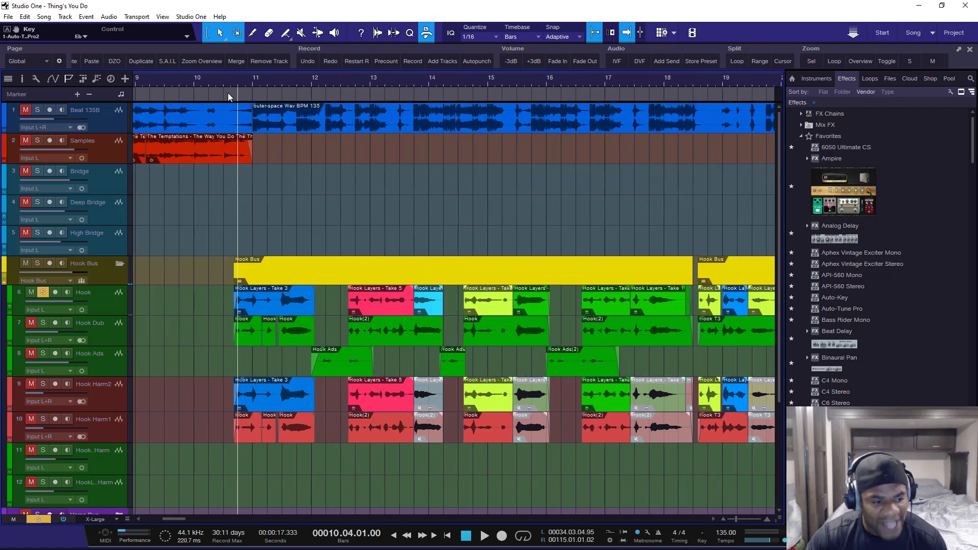
{"action": "left_click", "coordinate": [6, 288]}
{"action": "left_click", "coordinate": [6, 286]}
{"action": "left_click", "coordinate": [6, 280]}
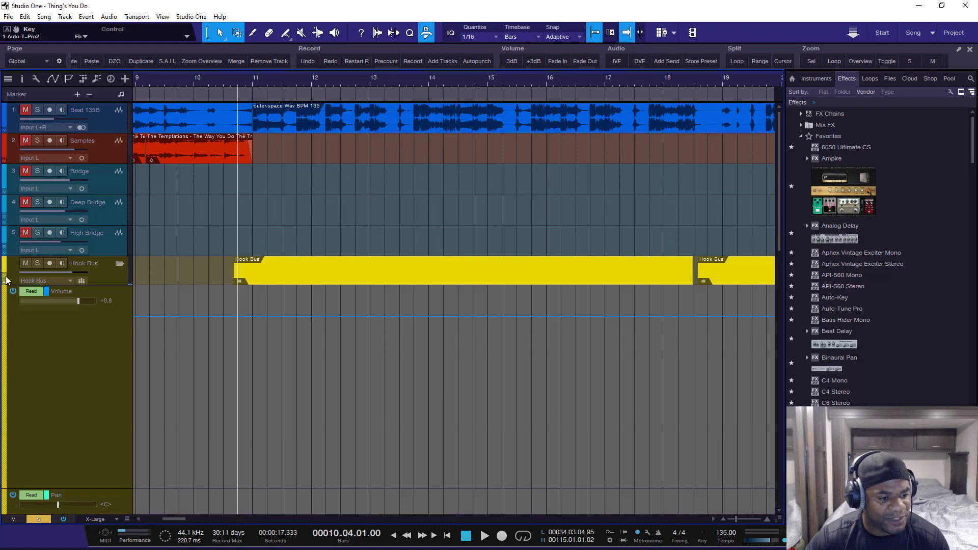
{"action": "scroll", "coordinate": [56, 345], "scroll_direction": "down", "scroll_amount": 3}
{"action": "scroll", "coordinate": [5, 254], "scroll_direction": "up", "scroll_amount": 2}
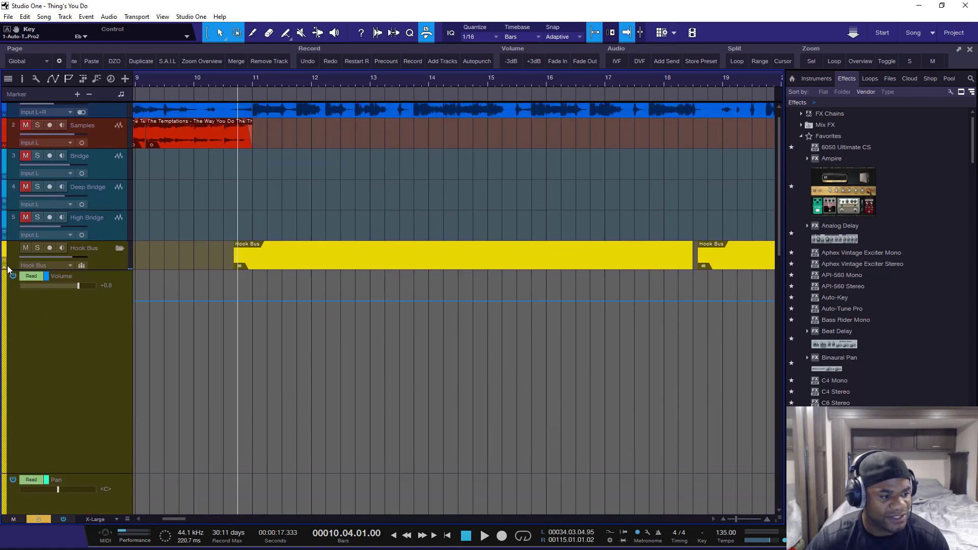
- Hide the automation lanes so the open Hook Bus folder lists its hook tracks in the arrangement
{"action": "left_click", "coordinate": [6, 271]}
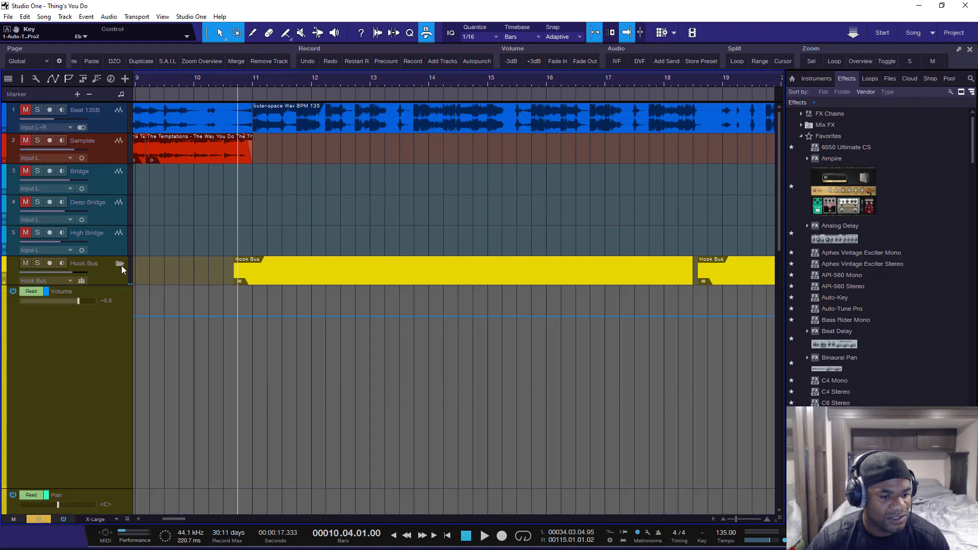
{"action": "left_click", "coordinate": [119, 265]}
{"action": "left_click", "coordinate": [4, 289]}
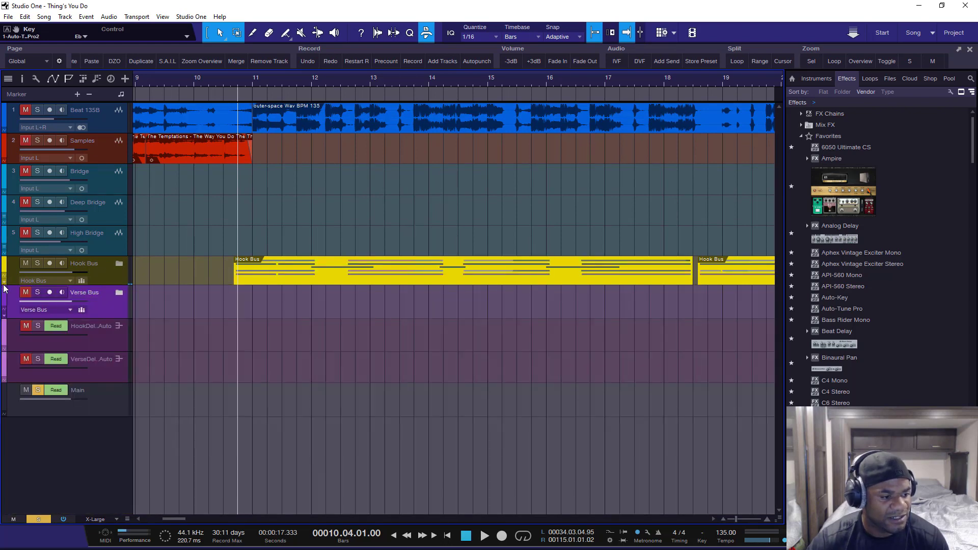
{"action": "left_click", "coordinate": [120, 264]}
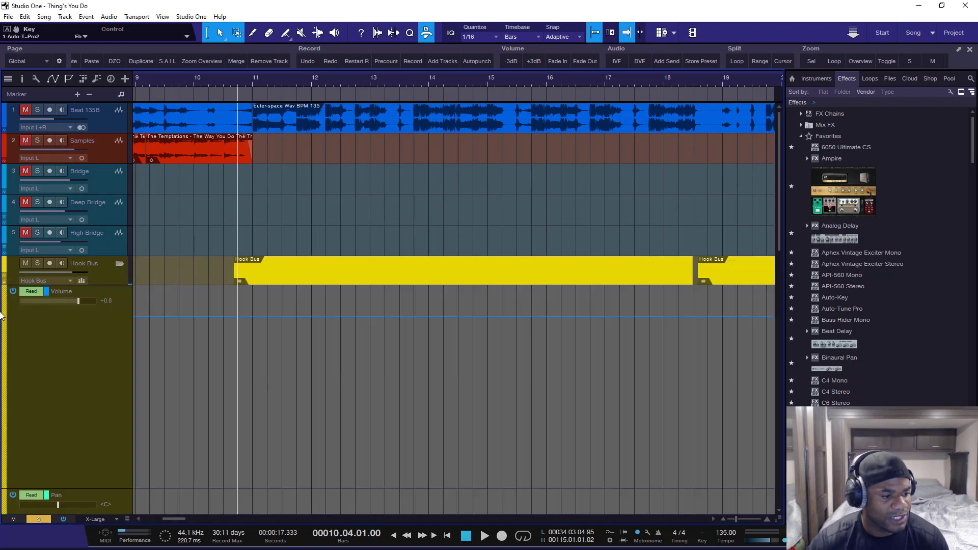
{"action": "scroll", "coordinate": [35, 332], "scroll_direction": "down", "scroll_amount": 5}
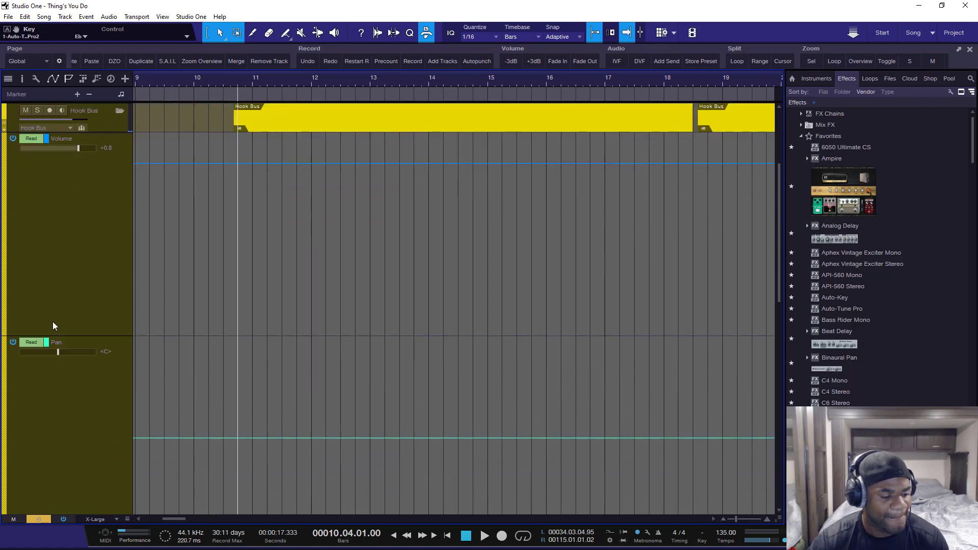
{"action": "scroll", "coordinate": [80, 289], "scroll_direction": "up", "scroll_amount": 3}
{"action": "left_click", "coordinate": [52, 79]}
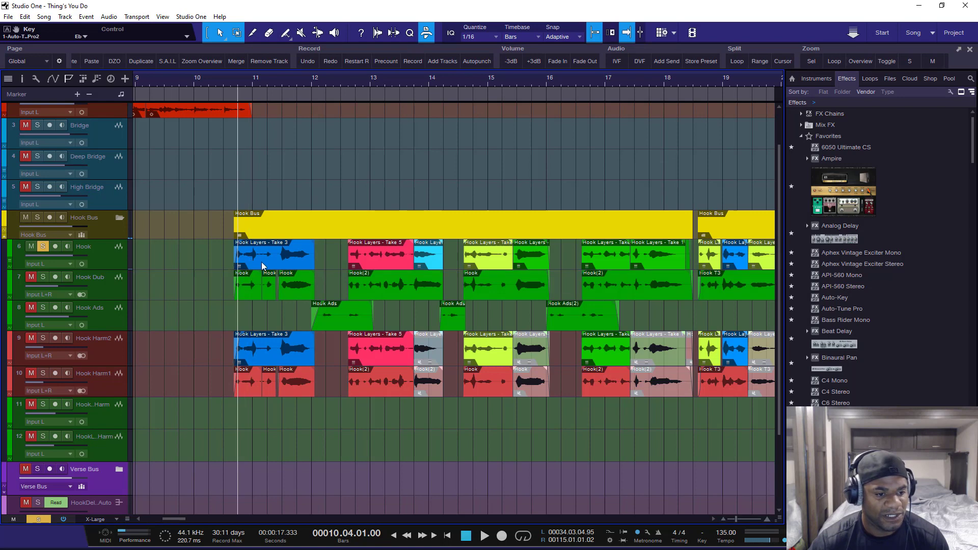
- Expand the Hook track's take layers and look over the comped takes across the song
{"action": "left_click", "coordinate": [10, 263]}
{"action": "scroll", "coordinate": [463, 282], "scroll_direction": "down", "scroll_amount": 4}
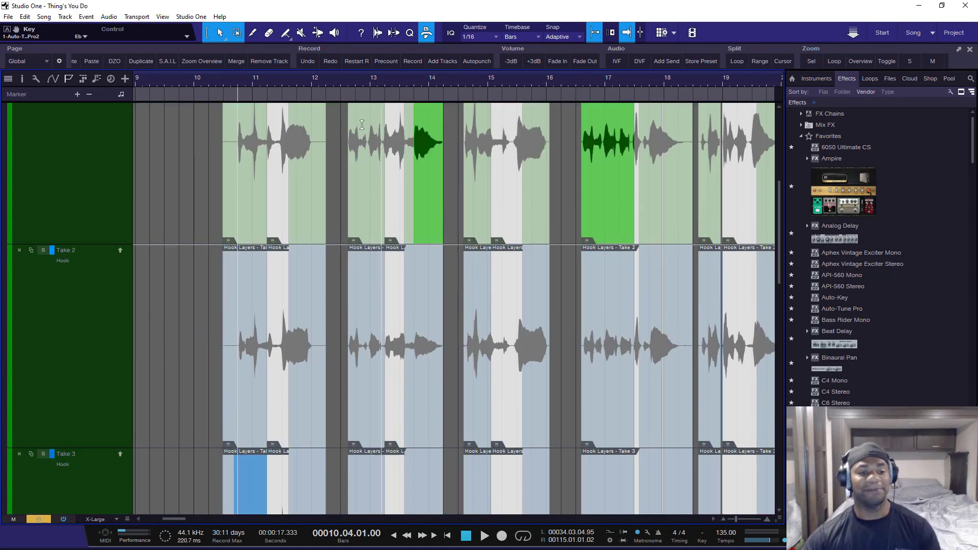
{"action": "scroll", "coordinate": [343, 80], "scroll_direction": "down", "scroll_amount": 5}
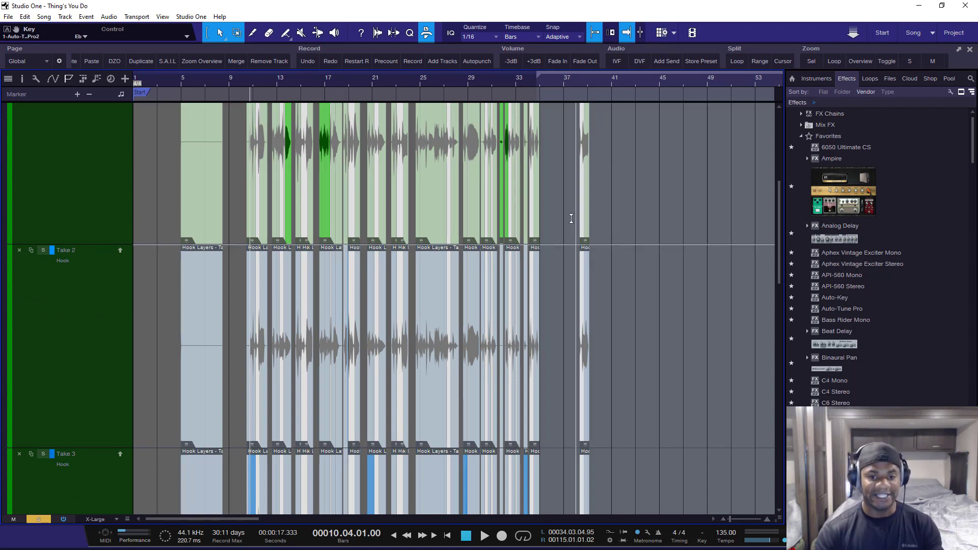
{"action": "scroll", "coordinate": [571, 219], "scroll_direction": "up", "scroll_amount": 4}
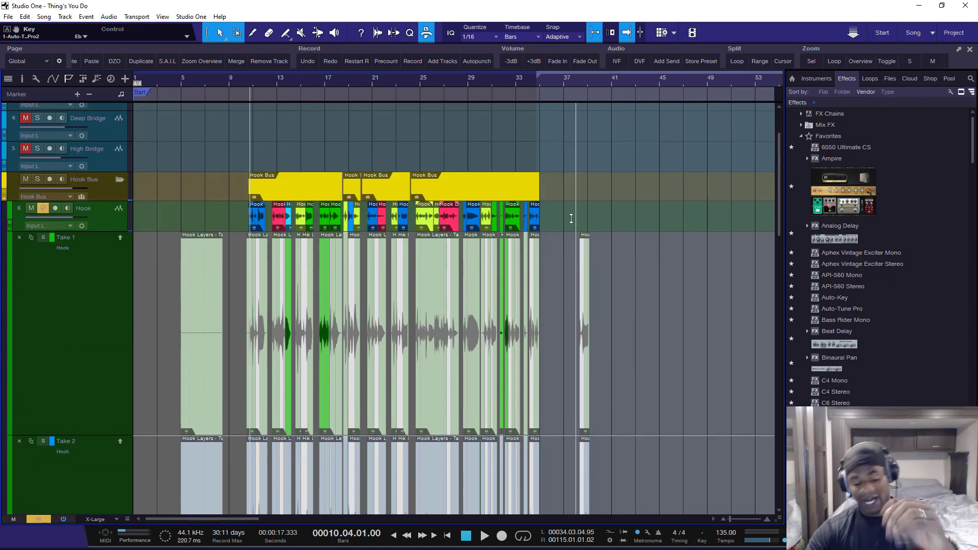
{"action": "scroll", "coordinate": [280, 77], "scroll_direction": "up", "scroll_amount": 5}
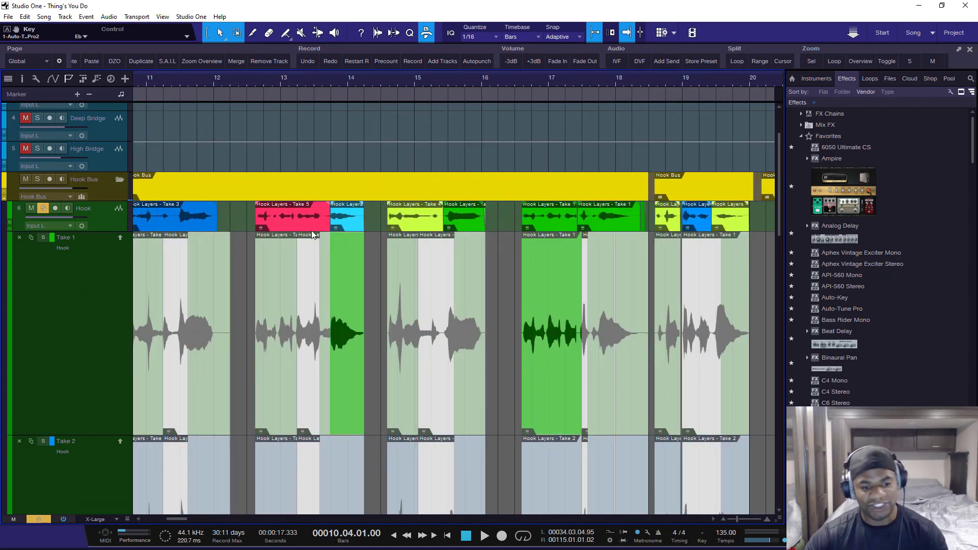
- Audition the comped hook from bar 13.02 while looking through Takes 1 to 5 down to the tracks below
{"action": "left_click", "coordinate": [304, 78]}
{"action": "key", "text": "space"}
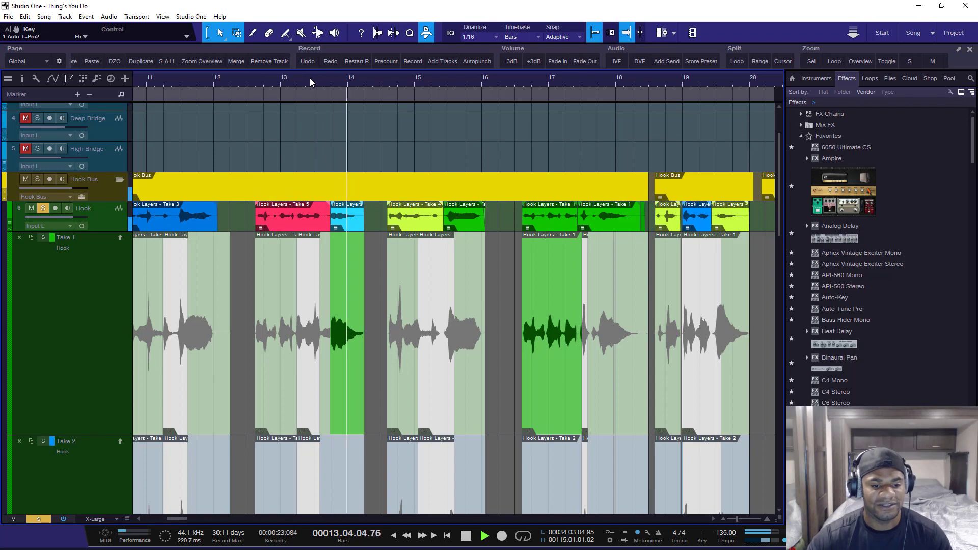
{"action": "scroll", "coordinate": [310, 79], "scroll_direction": "down", "scroll_amount": 5}
{"action": "scroll", "coordinate": [194, 79], "scroll_direction": "up", "scroll_amount": 4}
{"action": "scroll", "coordinate": [328, 225], "scroll_direction": "down", "scroll_amount": 1}
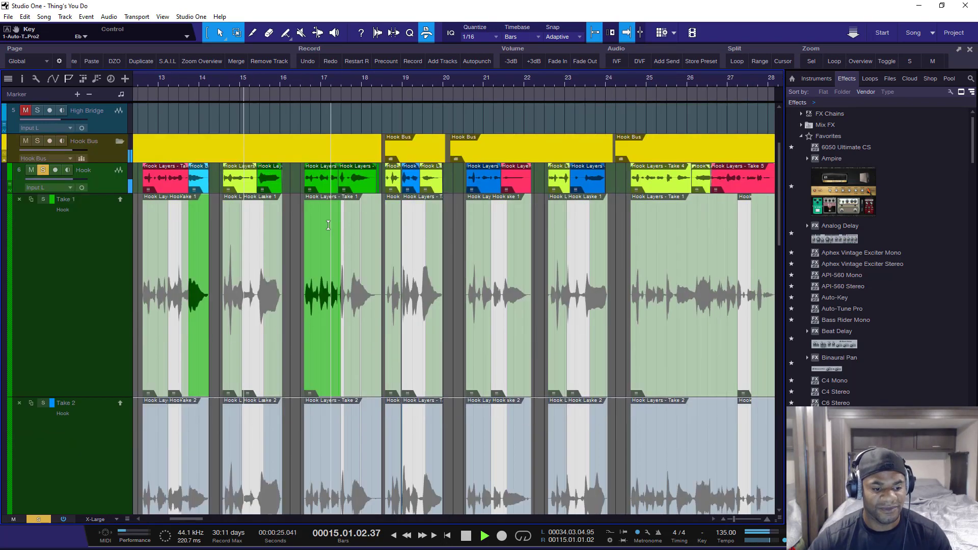
{"action": "scroll", "coordinate": [328, 225], "scroll_direction": "down", "scroll_amount": 10}
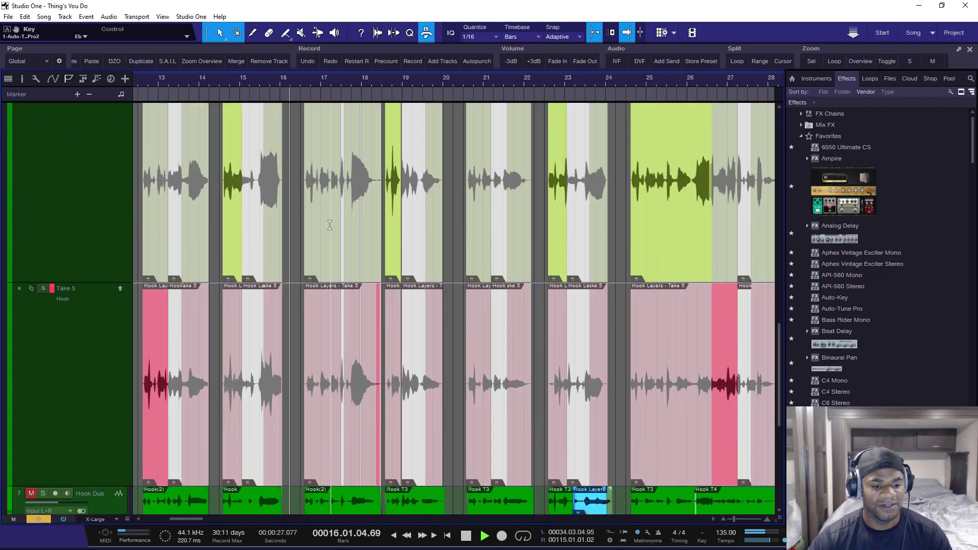
{"action": "scroll", "coordinate": [330, 225], "scroll_direction": "down", "scroll_amount": 3}
{"action": "scroll", "coordinate": [329, 225], "scroll_direction": "down", "scroll_amount": 4}
{"action": "scroll", "coordinate": [327, 224], "scroll_direction": "up", "scroll_amount": 4}
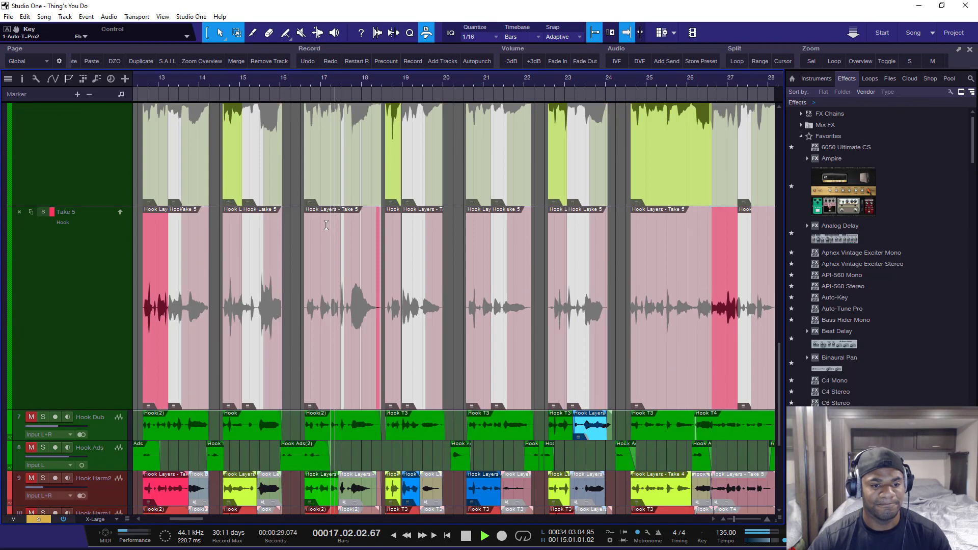
{"action": "scroll", "coordinate": [326, 224], "scroll_direction": "up", "scroll_amount": 15}
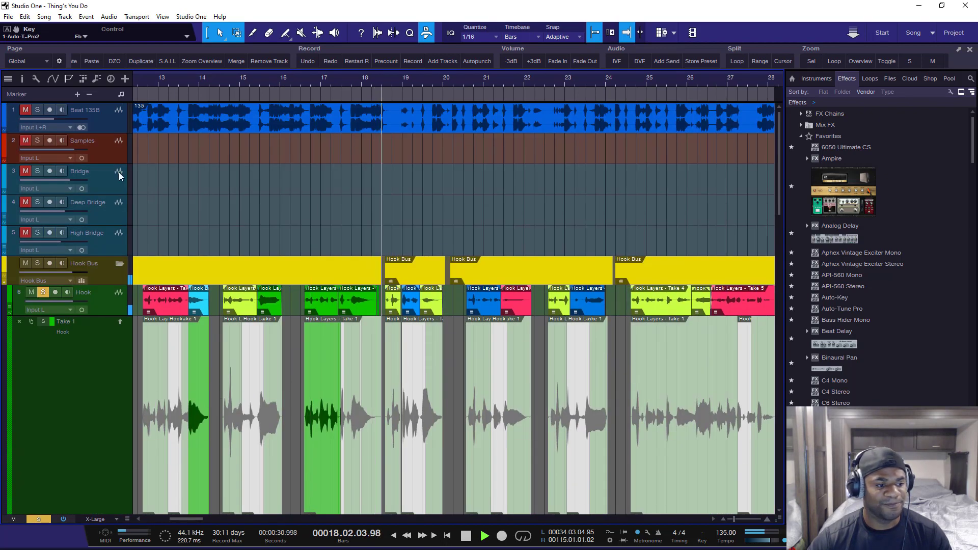
{"action": "key", "text": "space"}
- Collapse the Hook track's take layers and place the playhead at bar 10.03, just before the first hook
{"action": "left_click", "coordinate": [117, 269]}
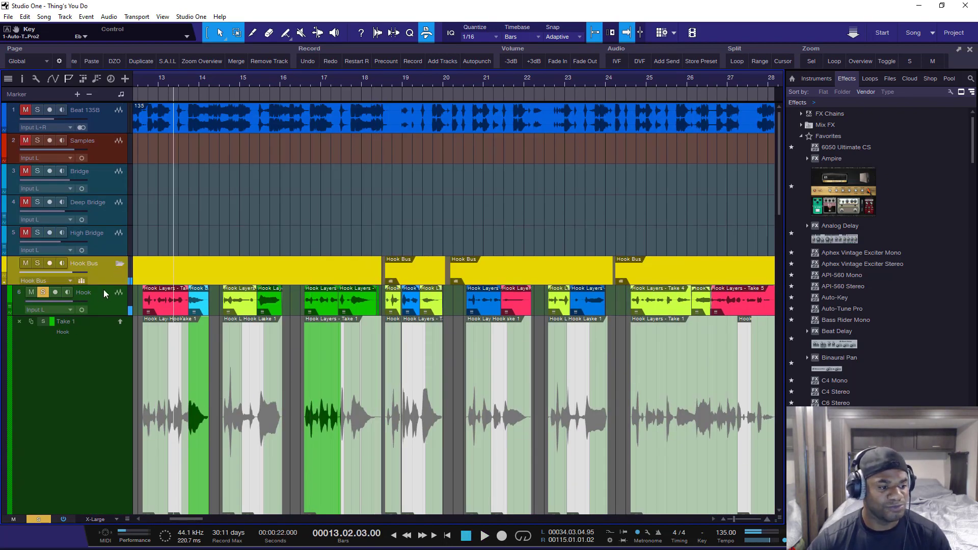
{"action": "left_click", "coordinate": [9, 307]}
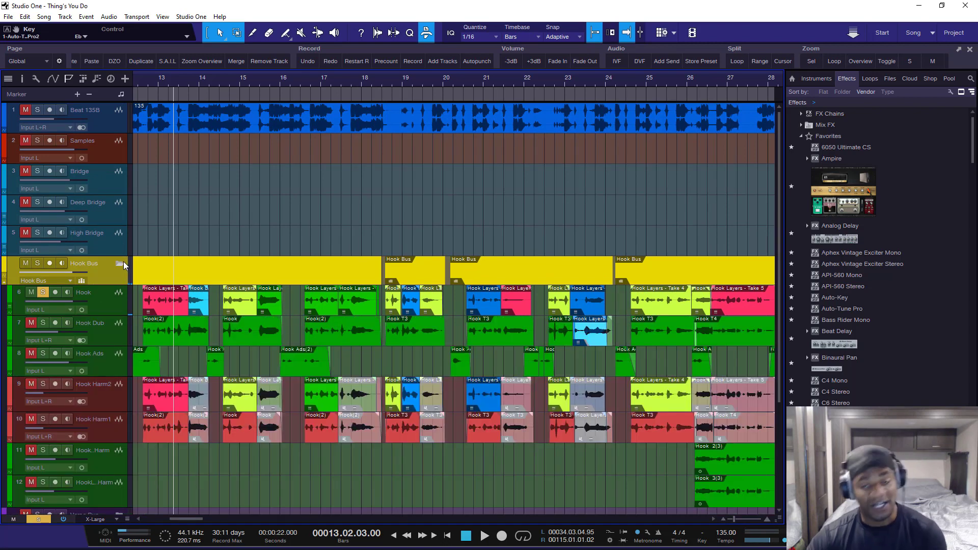
{"action": "scroll", "coordinate": [267, 80], "scroll_direction": "down", "scroll_amount": 4}
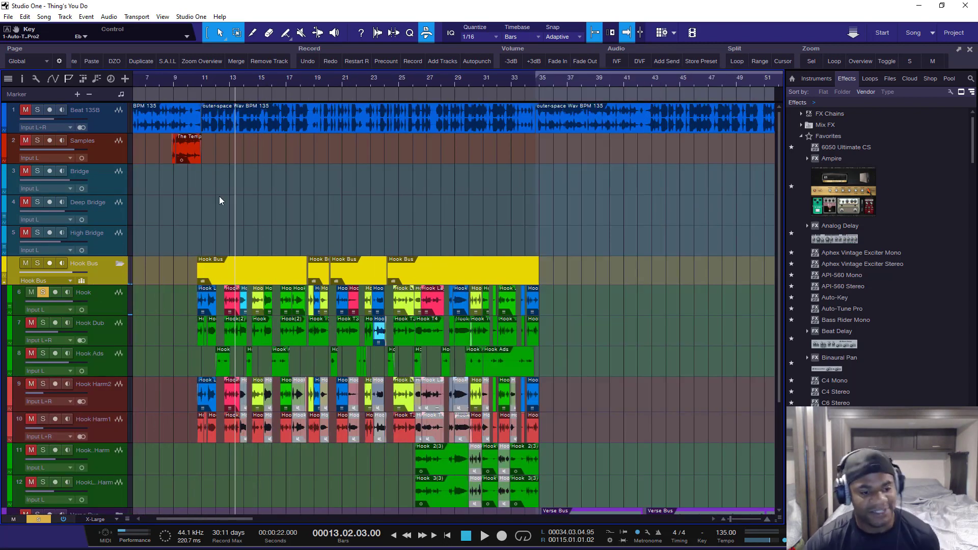
{"action": "left_click", "coordinate": [196, 85]}
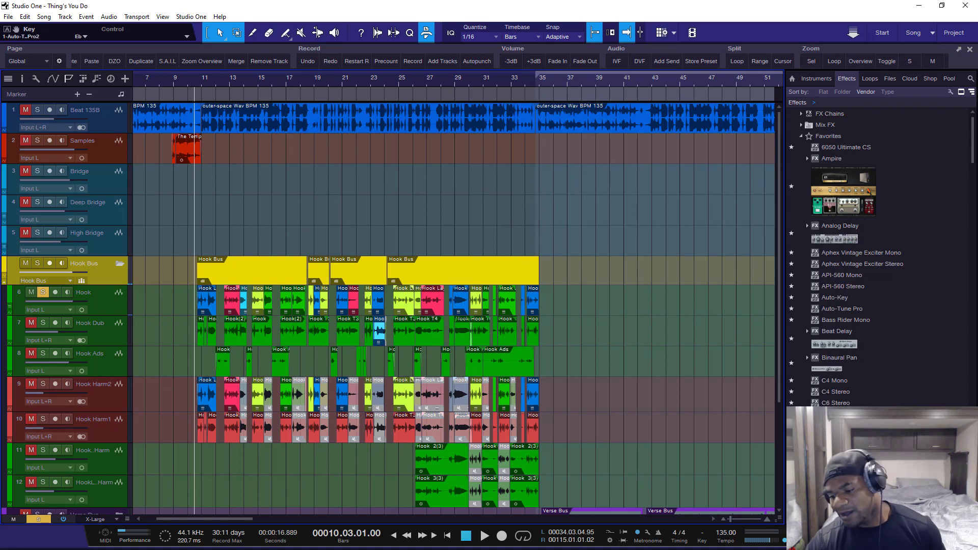
- In the mixer, solo the remaining hook vocal channels together with the Hook Reverb and Reverb Delay channels
{"action": "key", "text": "F3"}
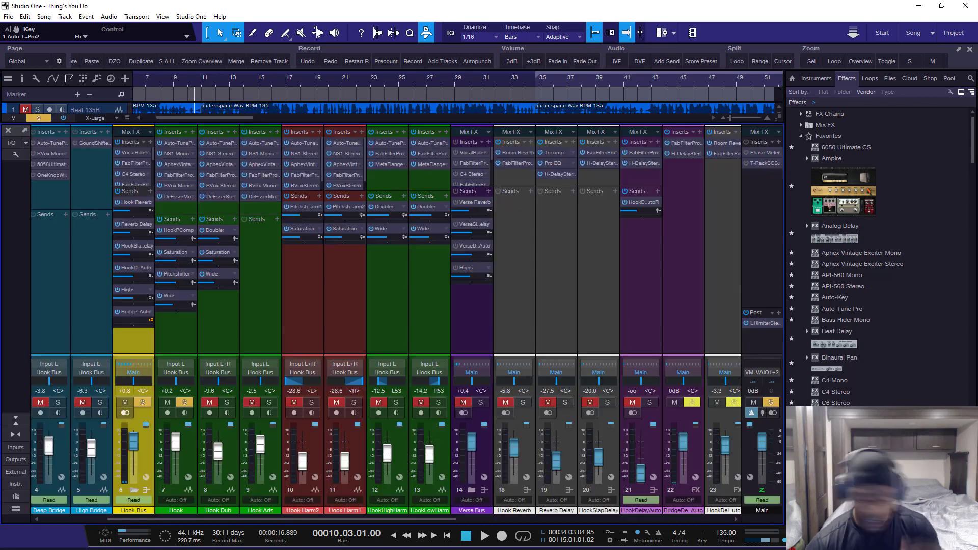
{"action": "left_click", "coordinate": [229, 404]}
{"action": "left_click", "coordinate": [269, 403]}
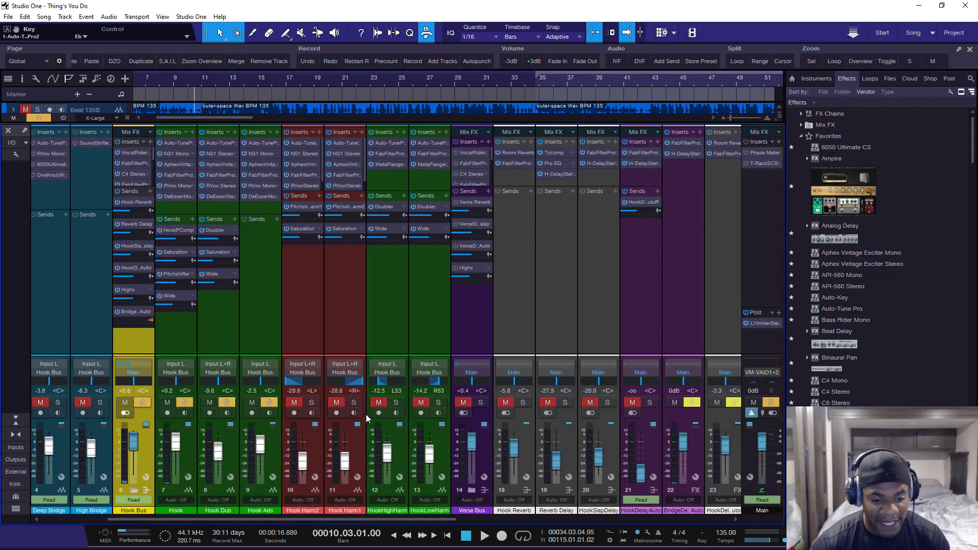
{"action": "left_click", "coordinate": [311, 403]}
{"action": "left_click", "coordinate": [481, 403]}
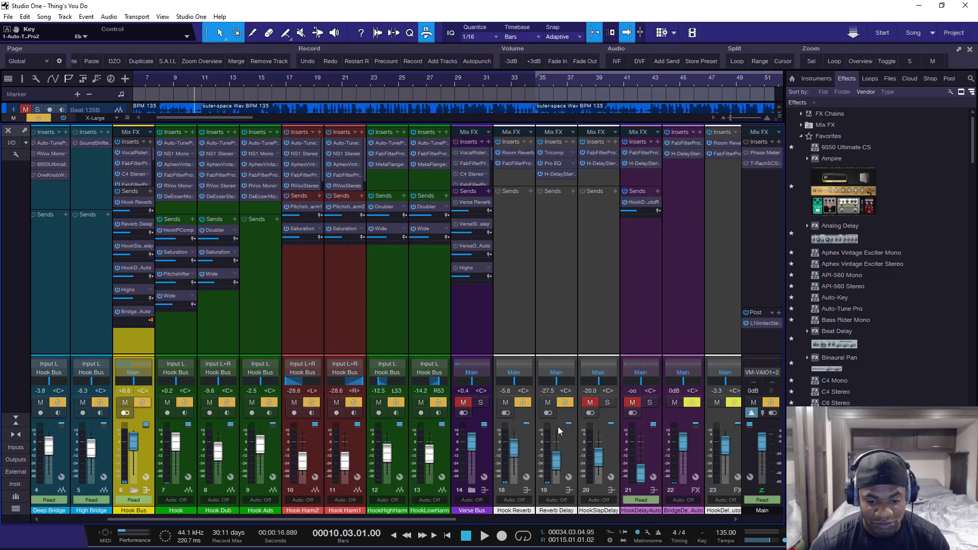
{"action": "left_click", "coordinate": [523, 403]}
{"action": "left_click", "coordinate": [565, 402]}
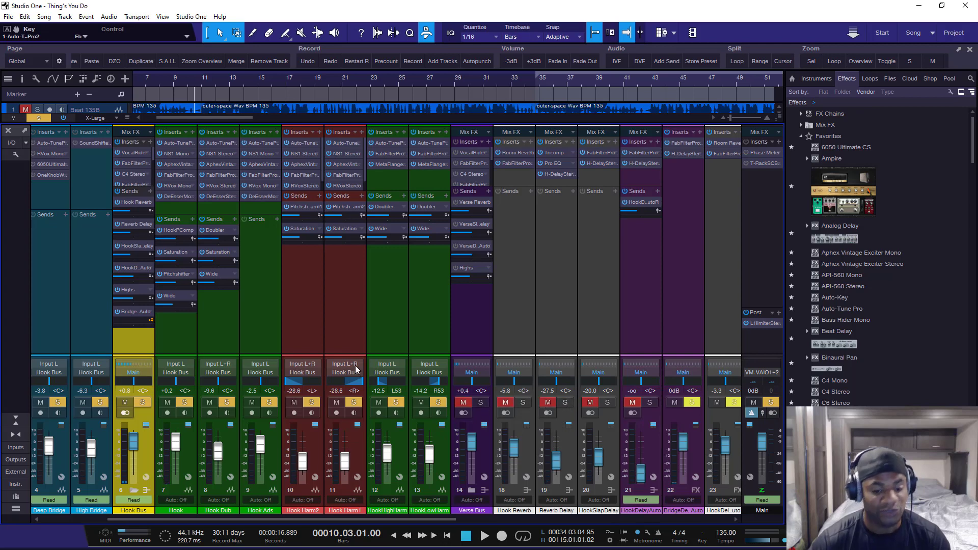
- Audition the full hook from bar 10.03, switching the HookDelayAuto channel's mute off and back on
{"action": "key", "text": "space"}
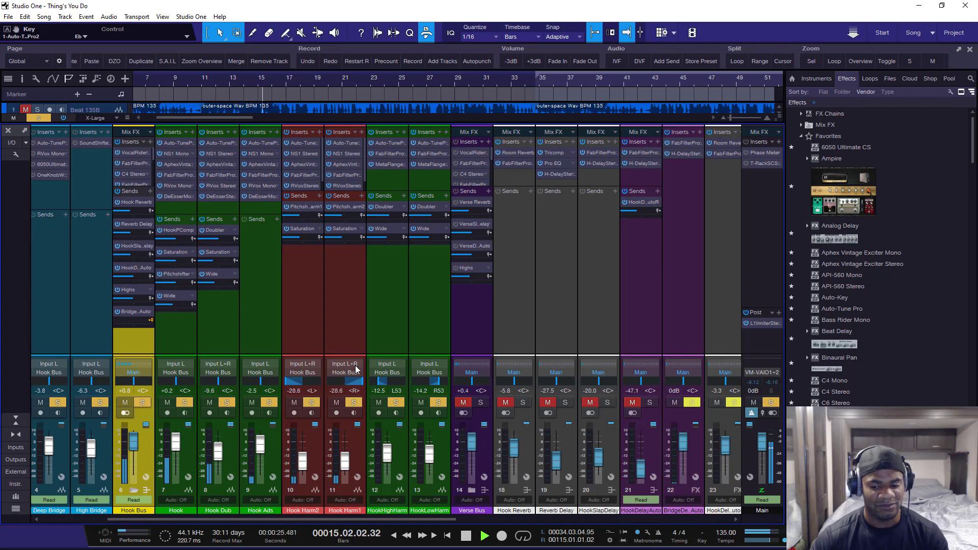
{"action": "left_click", "coordinate": [630, 402]}
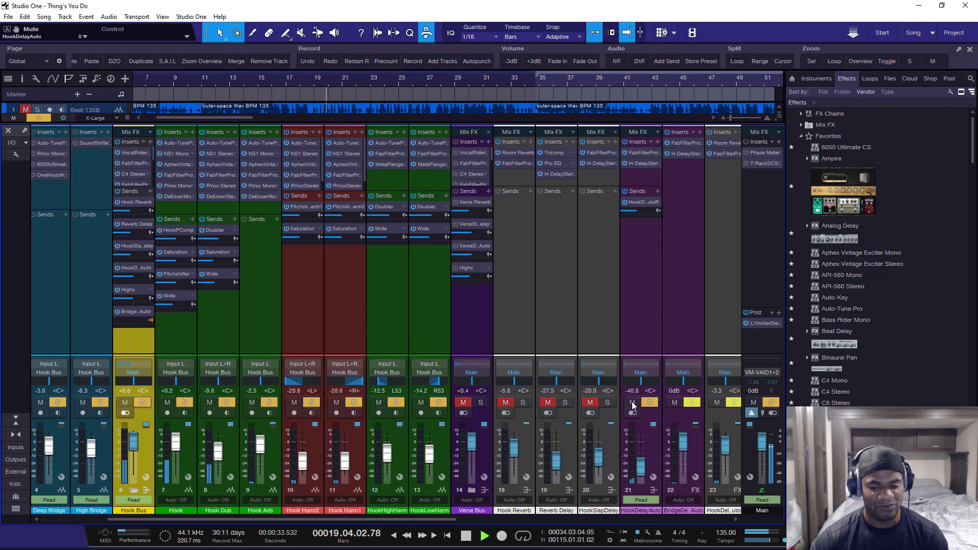
{"action": "left_click", "coordinate": [633, 404]}
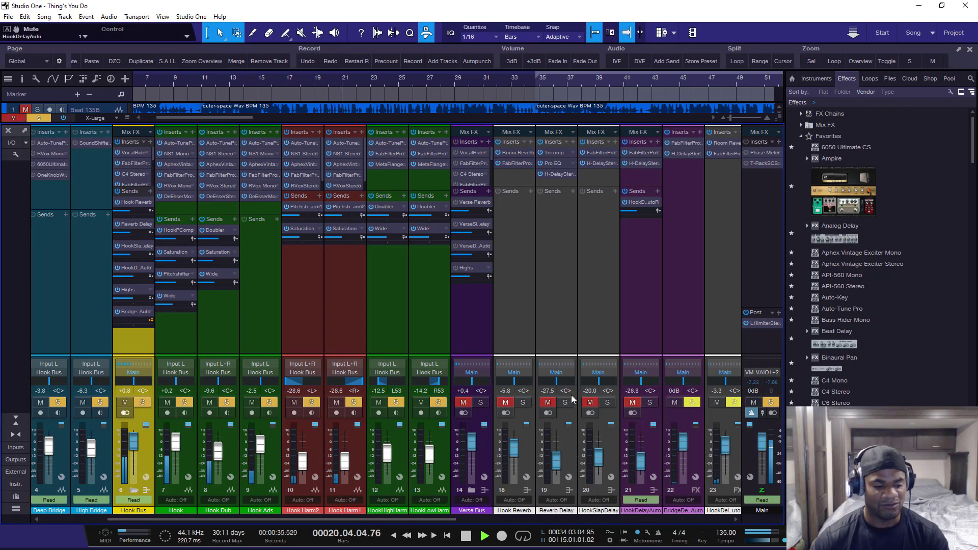
{"action": "key", "text": "space"}
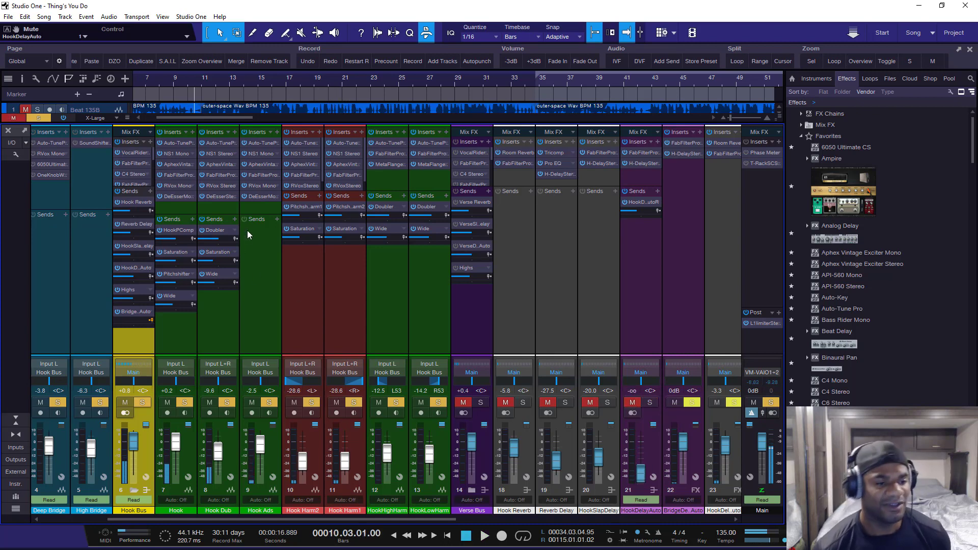
- Review the Hook channel's Auto-Tune Pro settings alongside the hook tracks and the mixer's first channels, and close the plug-in window
{"action": "left_click", "coordinate": [176, 144]}
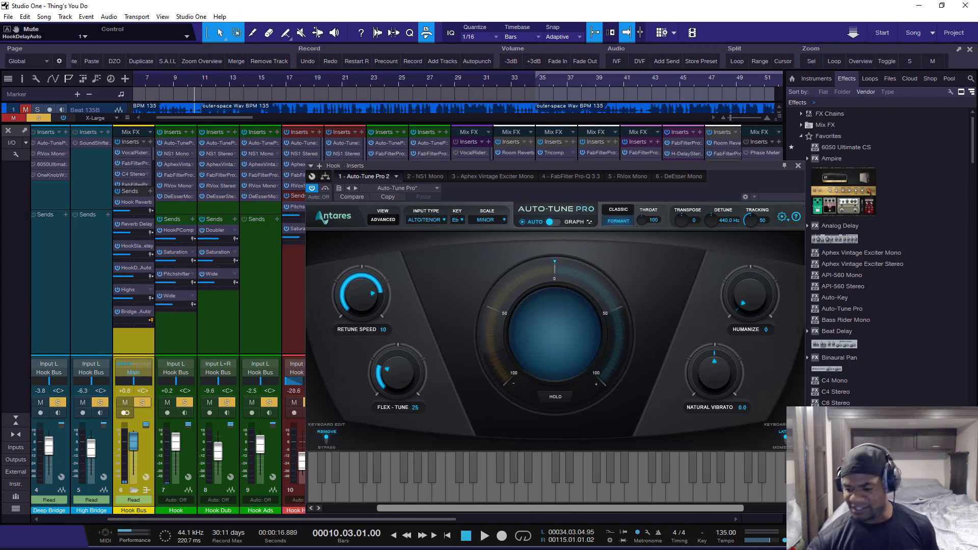
{"action": "key", "text": "F3"}
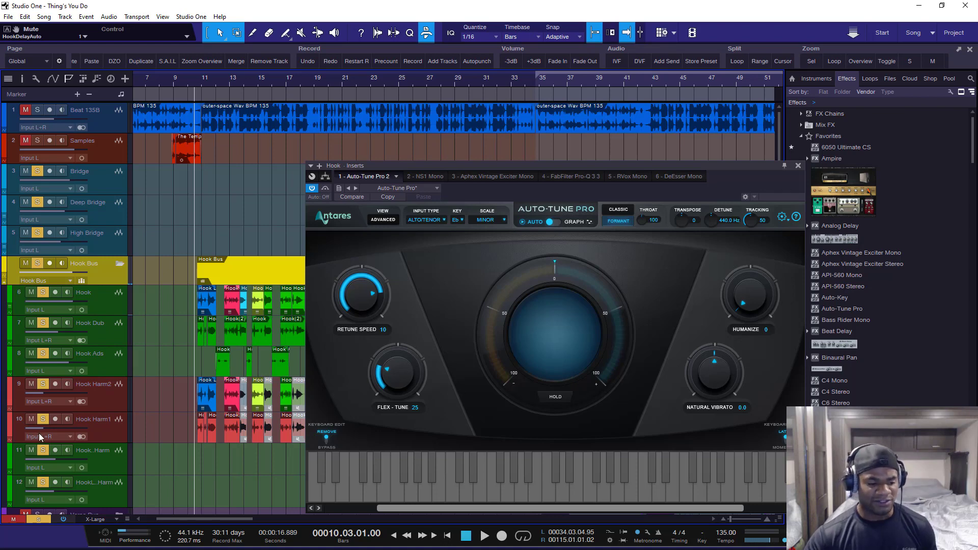
{"action": "scroll", "coordinate": [100, 447], "scroll_direction": "down", "scroll_amount": 3}
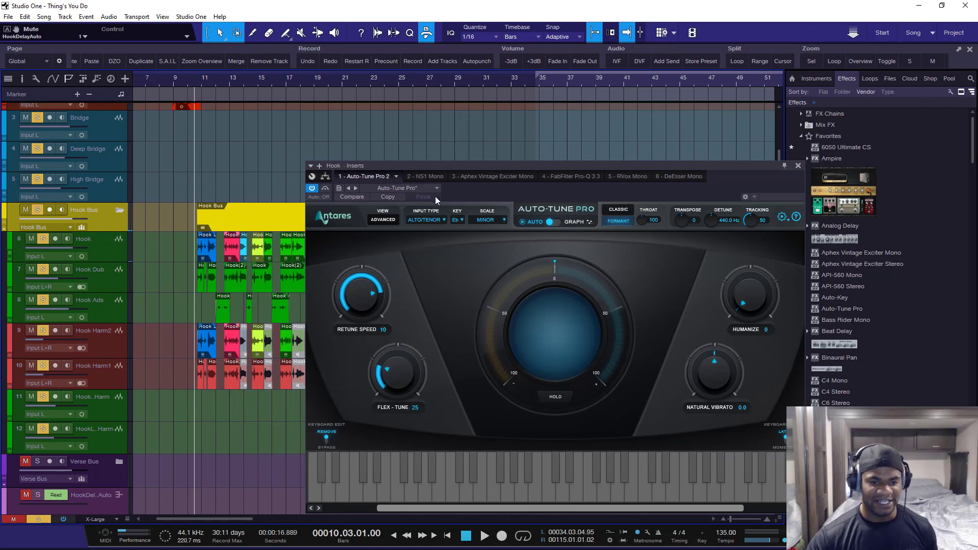
{"action": "left_click_drag", "start_coordinate": [460, 167], "coordinate": [375, 151]}
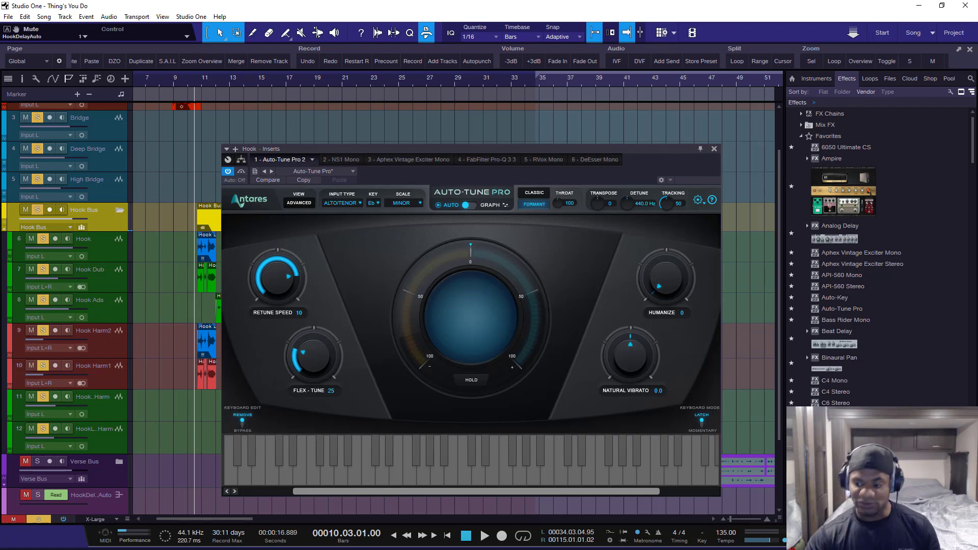
{"action": "key", "text": "F3"}
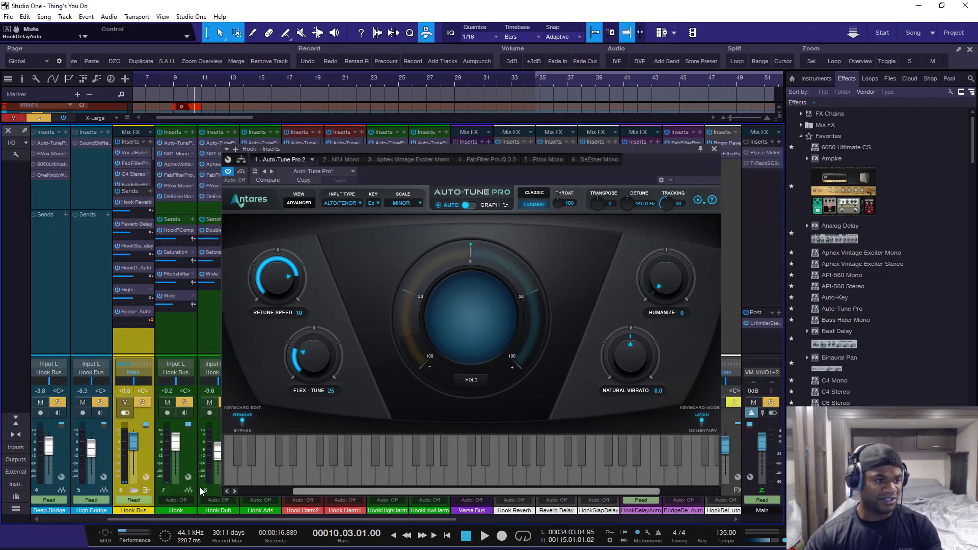
{"action": "left_click_drag", "start_coordinate": [179, 520], "coordinate": [71, 527]}
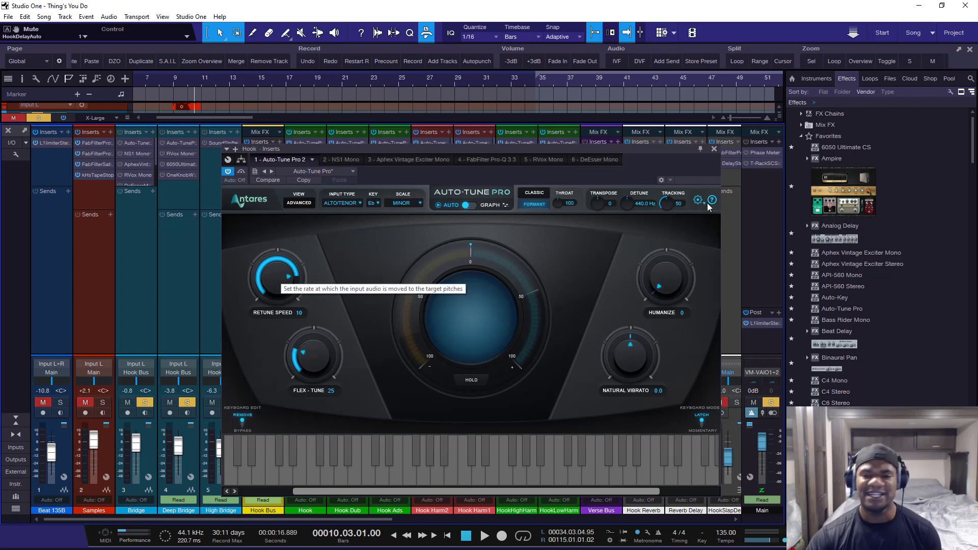
{"action": "left_click", "coordinate": [714, 149]}
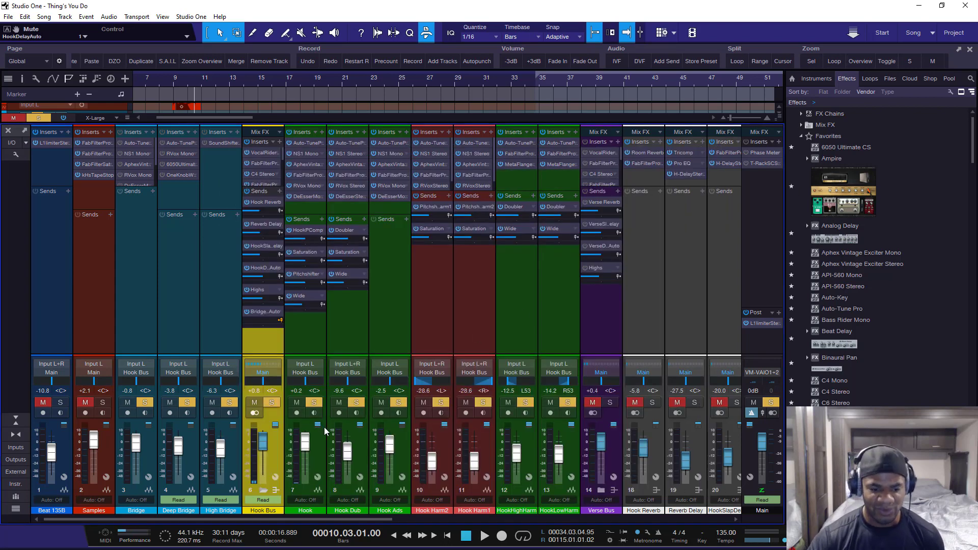
- Reduce the solo to the Hook channel alone and reopen its Auto-Tune Pro insert
{"action": "left_click", "coordinate": [272, 403]}
{"action": "left_click", "coordinate": [313, 403]}
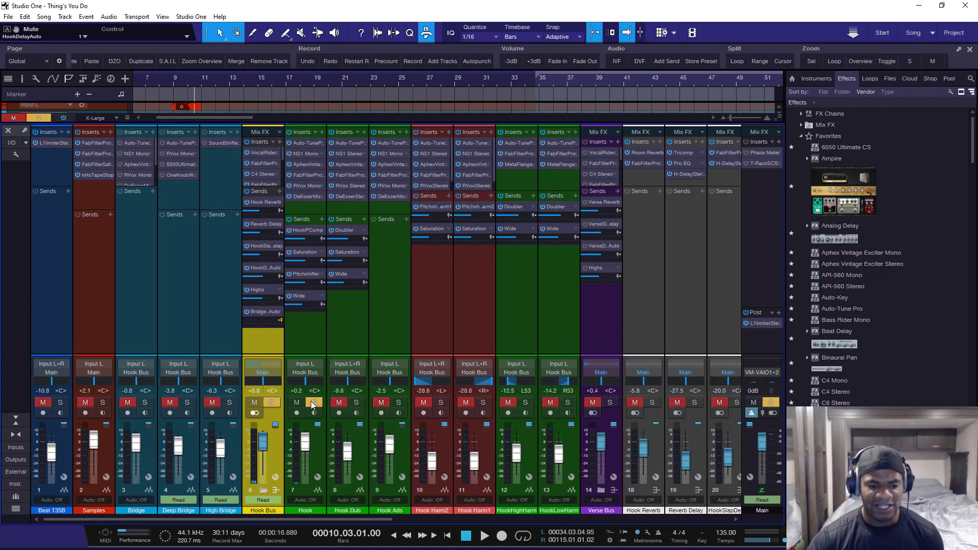
{"action": "left_click", "coordinate": [303, 142]}
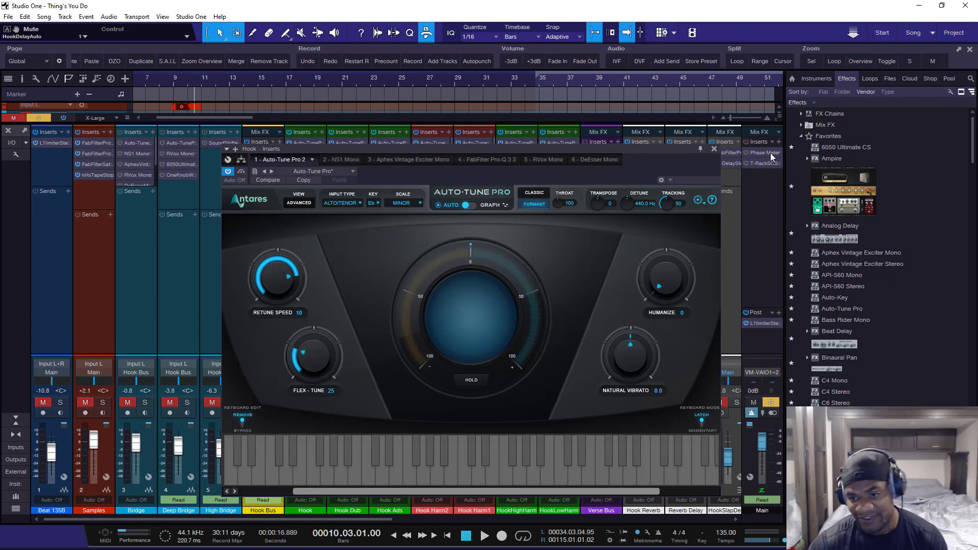
- Review the Auto-Tune Pro settings on Hook Dub and Hook Ads, keeping the Hook Ads plug-in window open clear of its channel strip
{"action": "left_click", "coordinate": [714, 149]}
{"action": "left_click", "coordinate": [357, 142]}
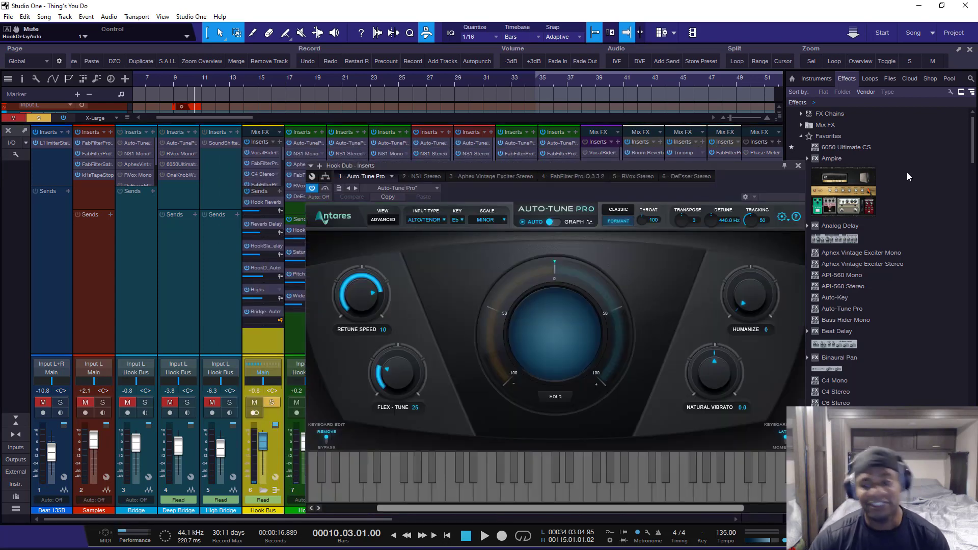
{"action": "left_click", "coordinate": [798, 166]}
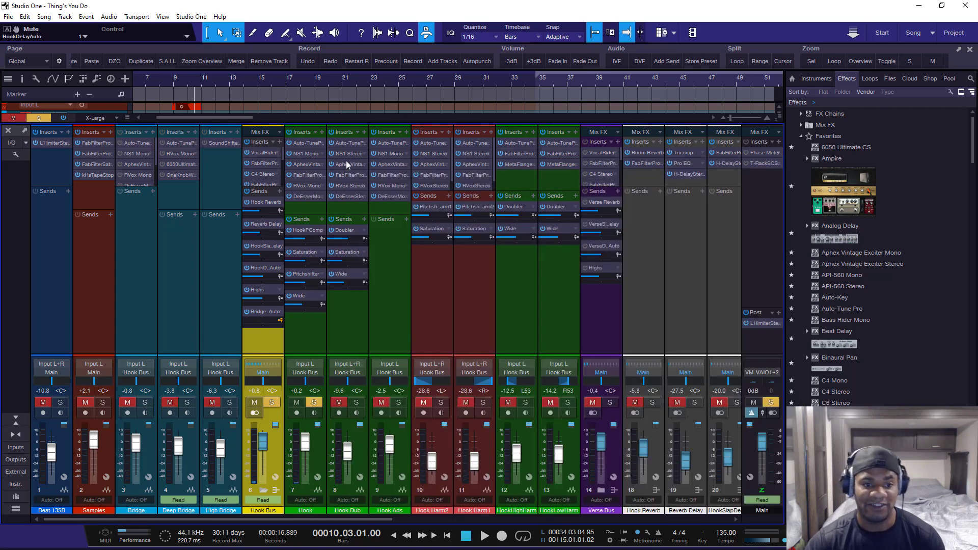
{"action": "left_click", "coordinate": [399, 143]}
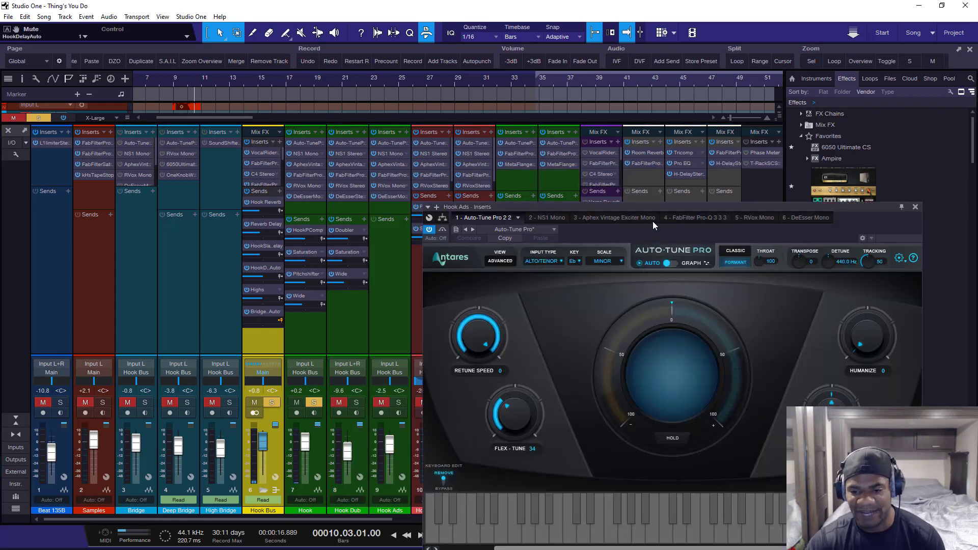
{"action": "left_click_drag", "start_coordinate": [664, 209], "coordinate": [693, 132]}
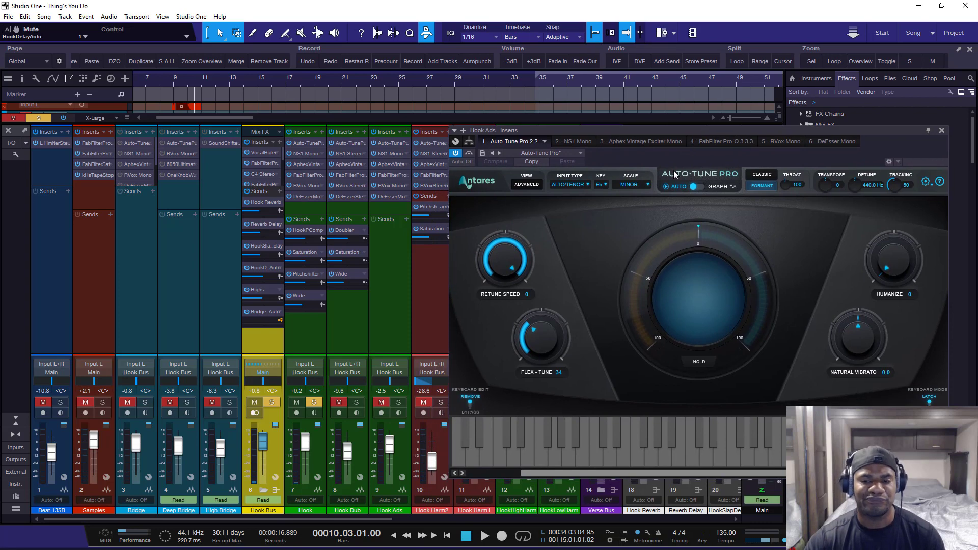
- Mute Hook and Hook Dub, solo Hook Ads, and audition it from bar 10.03, adding the Beat 135B channel to the solo
{"action": "left_click", "coordinate": [344, 402]}
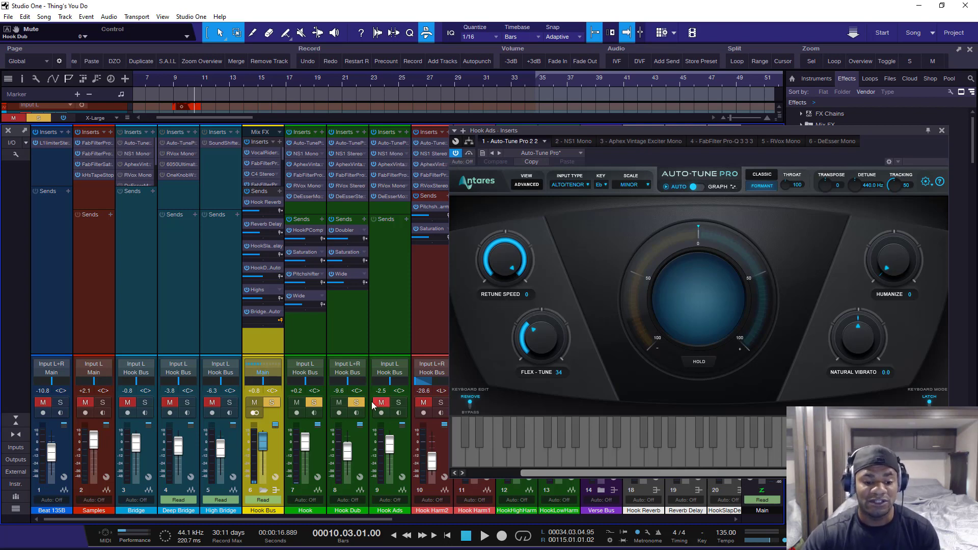
{"action": "left_click", "coordinate": [297, 403]}
{"action": "left_click", "coordinate": [339, 403]}
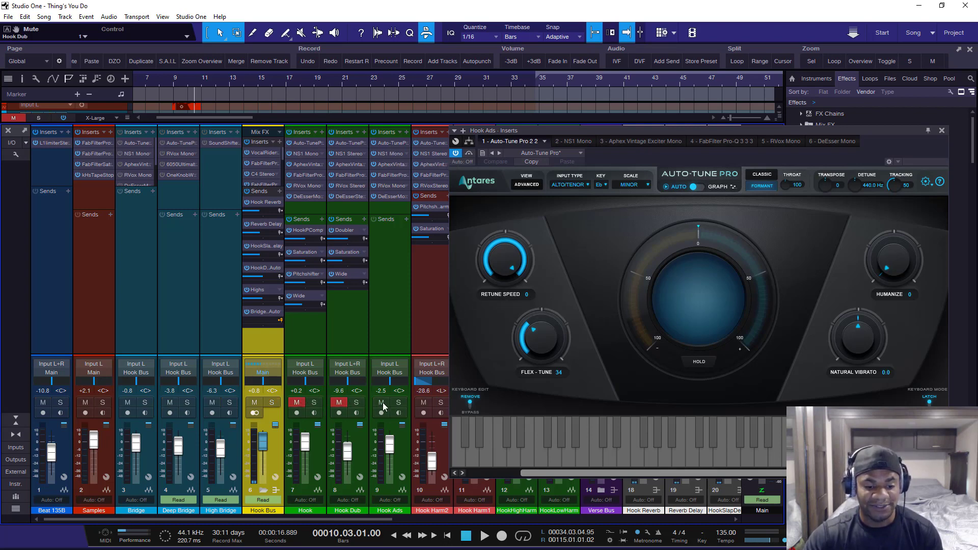
{"action": "left_click", "coordinate": [399, 403]}
{"action": "key", "text": "space"}
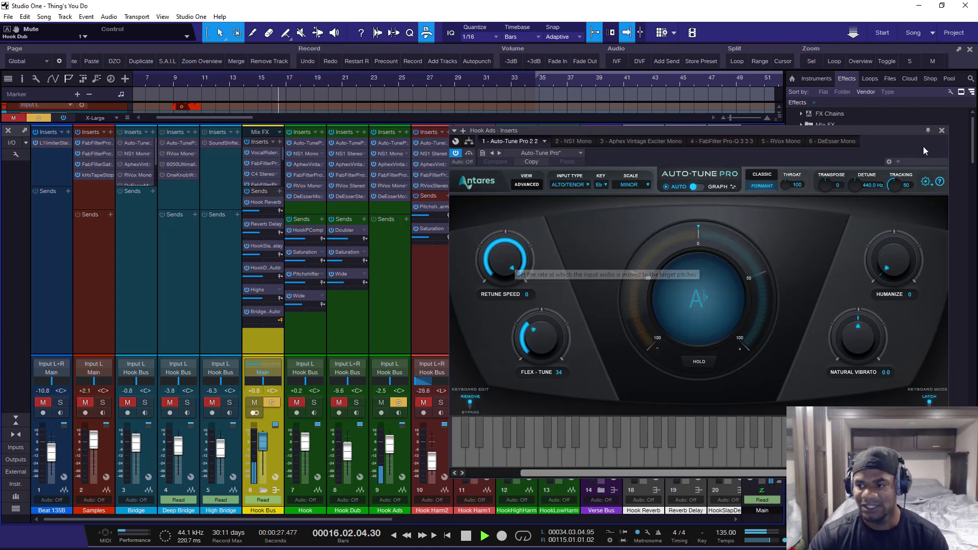
{"action": "left_click", "coordinate": [43, 403]}
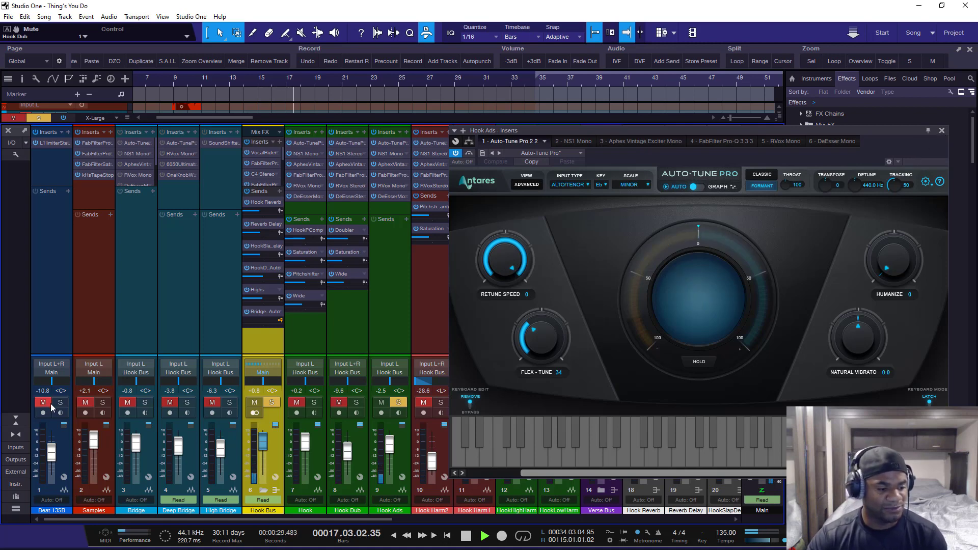
{"action": "left_click", "coordinate": [60, 403]}
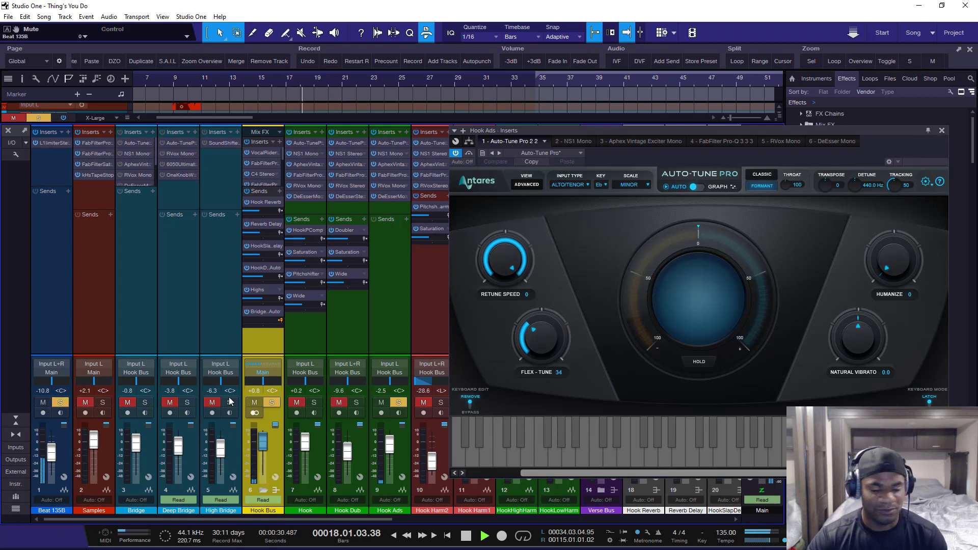
- Switch the solo from Hook Ads to Hook Dub during playback, check Hook Dub's Auto-Tune Pro settings, and stop playback
{"action": "left_click", "coordinate": [339, 403]}
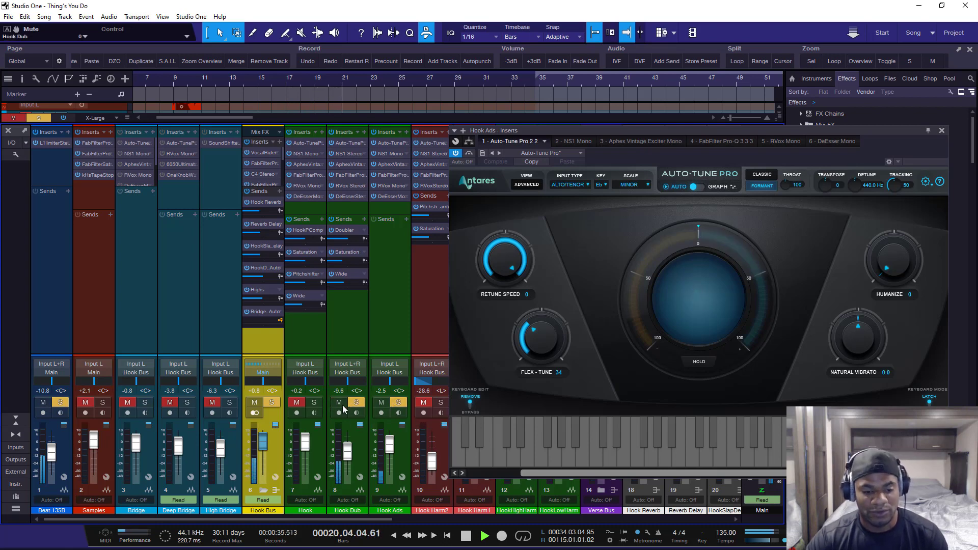
{"action": "left_click", "coordinate": [357, 402]}
{"action": "left_click", "coordinate": [398, 402]}
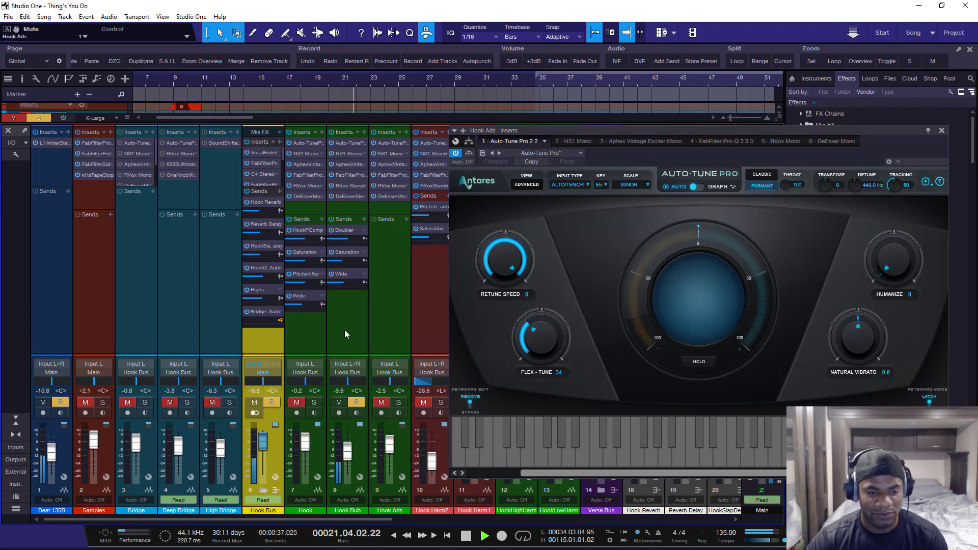
{"action": "left_click", "coordinate": [353, 143]}
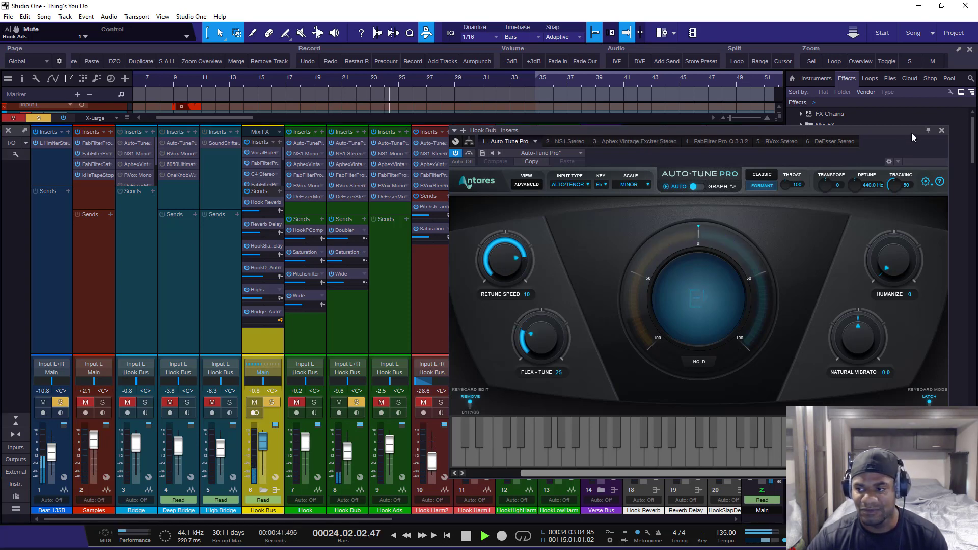
{"action": "left_click", "coordinate": [944, 131]}
{"action": "key", "text": "space"}
- Solo Hook alongside Hook Dub and audition both with the beat in the arrangement from bar 10.03
{"action": "left_click", "coordinate": [314, 403]}
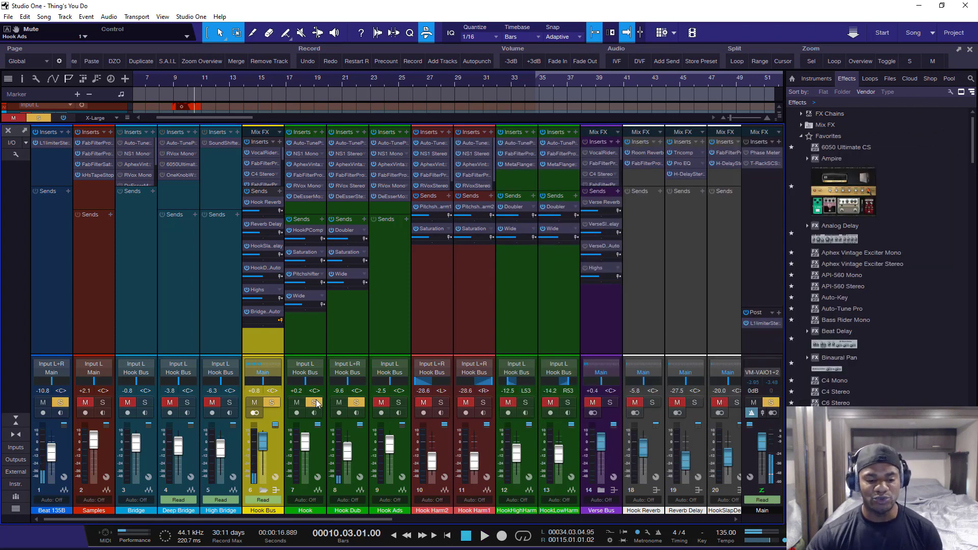
{"action": "key", "text": "F3"}
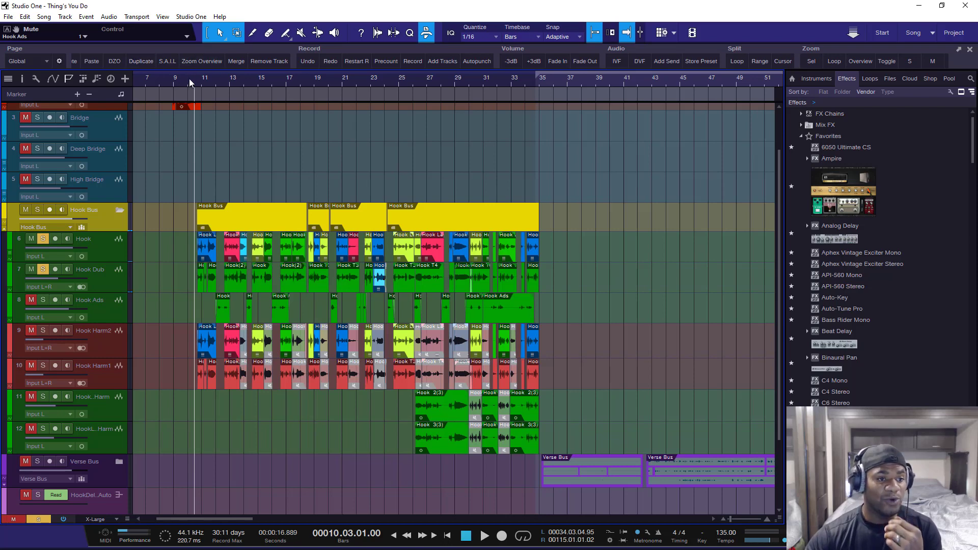
{"action": "scroll", "coordinate": [188, 79], "scroll_direction": "up", "scroll_amount": 10}
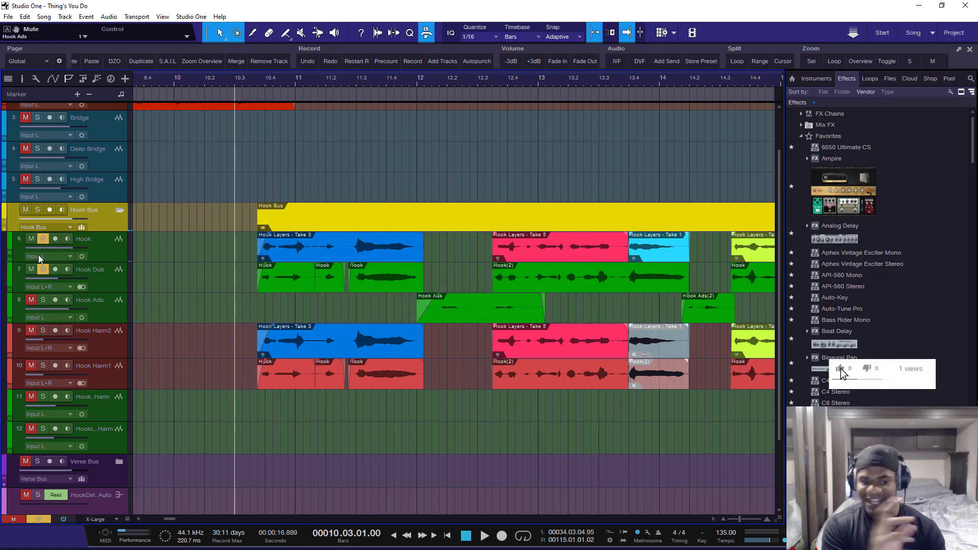
{"action": "key", "text": "space"}
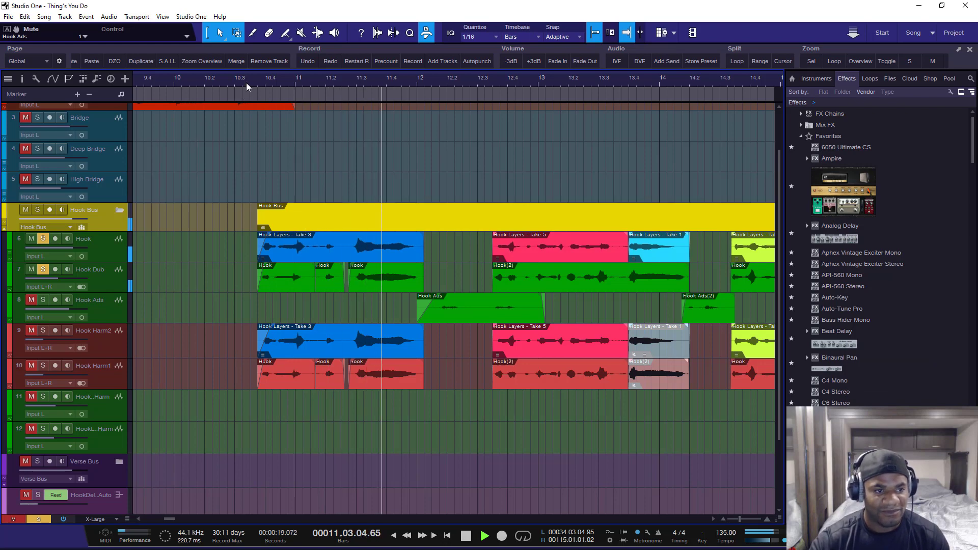
{"action": "scroll", "coordinate": [246, 82], "scroll_direction": "down", "scroll_amount": 4}
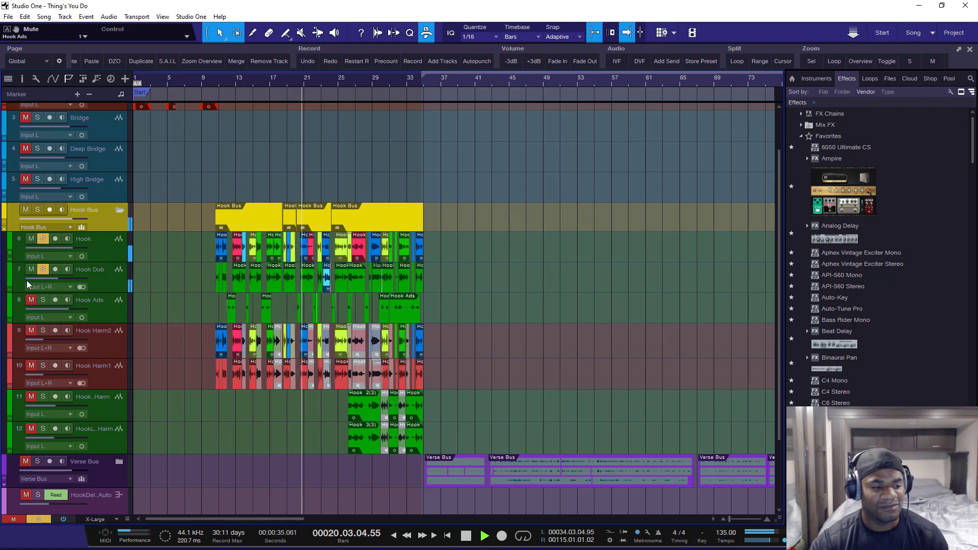
{"action": "scroll", "coordinate": [111, 177], "scroll_direction": "up", "scroll_amount": 2}
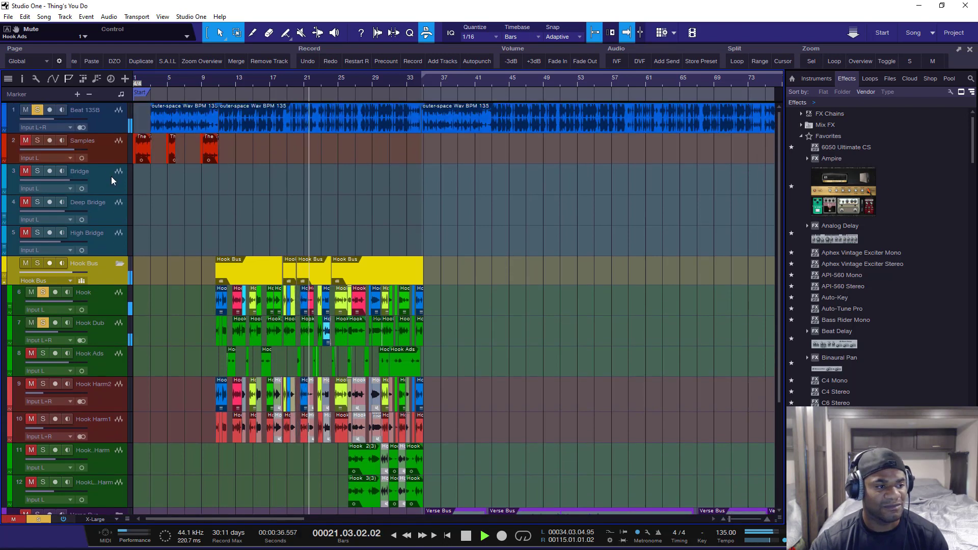
- Take the Beat 135B track out of the solo and bring it back during playback, then stop and silence the track
{"action": "left_click", "coordinate": [37, 110]}
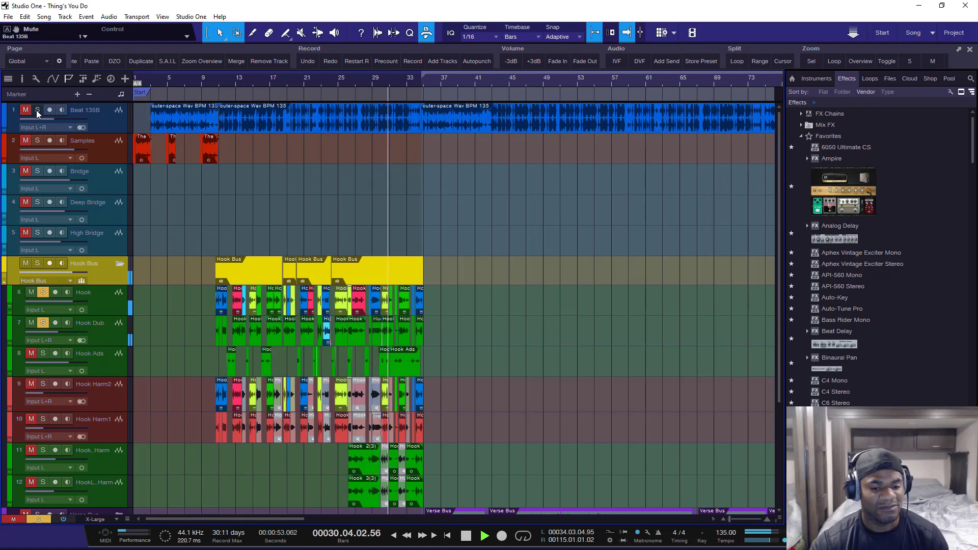
{"action": "left_click", "coordinate": [36, 110]}
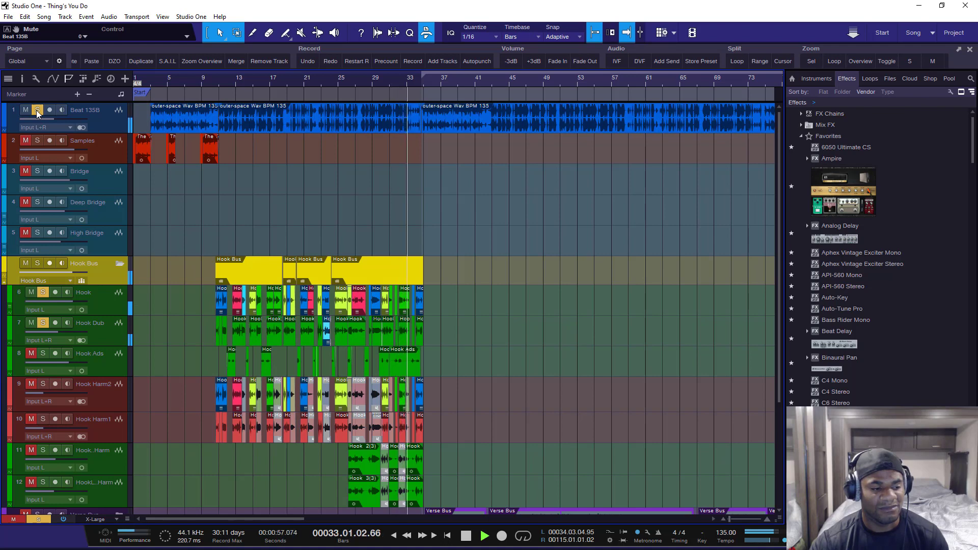
{"action": "key", "text": "space"}
{"action": "left_click", "coordinate": [26, 111]}
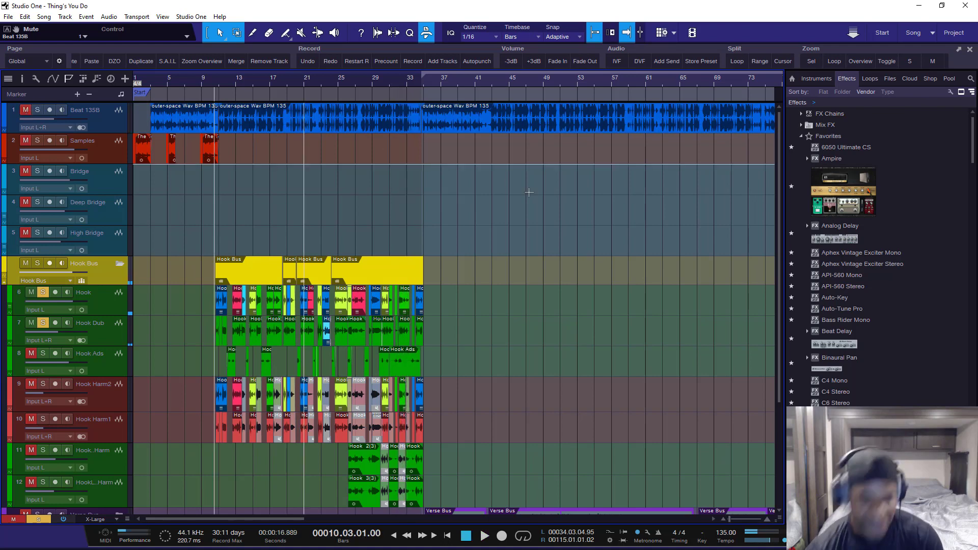
- In the mixer, clear the solos on Hook Dub and Hook and unmute the Hook Ads and Hook channels
{"action": "scroll", "coordinate": [240, 78], "scroll_direction": "up", "scroll_amount": 6}
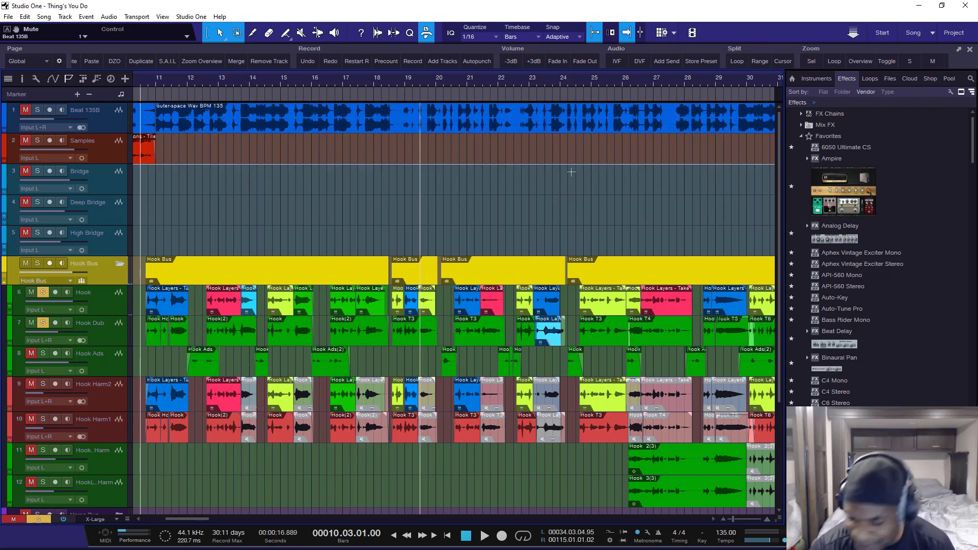
{"action": "key", "text": "F3"}
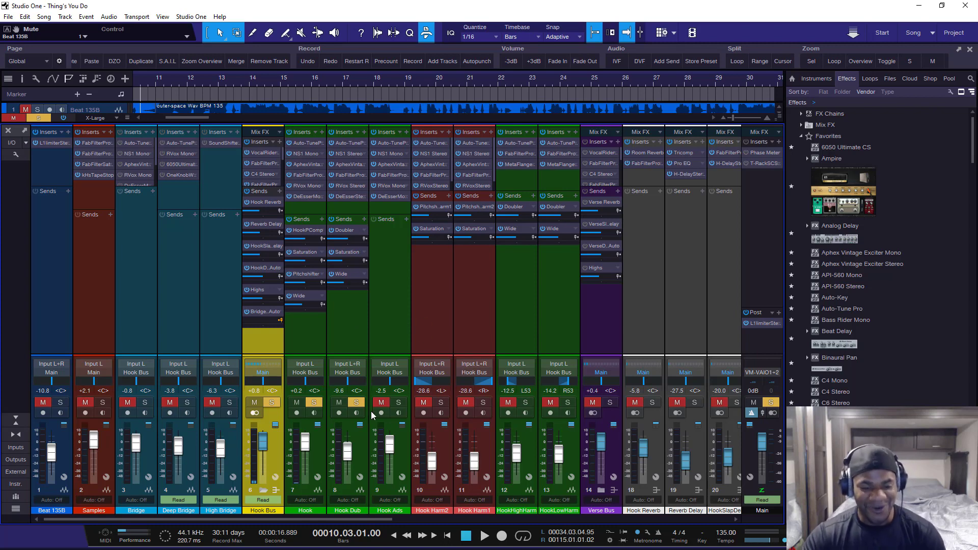
{"action": "left_click", "coordinate": [356, 403]}
{"action": "left_click", "coordinate": [314, 402]}
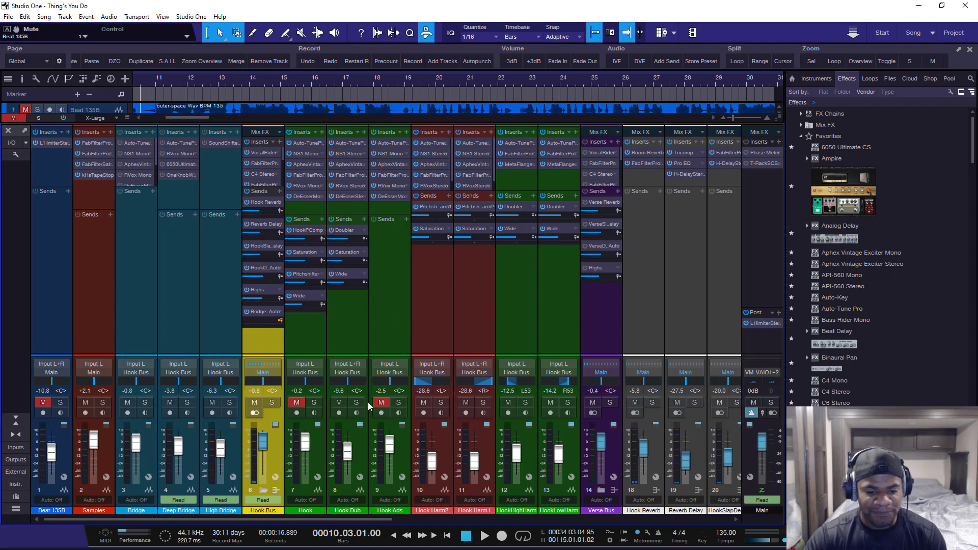
{"action": "left_click", "coordinate": [379, 402]}
{"action": "left_click", "coordinate": [294, 403]}
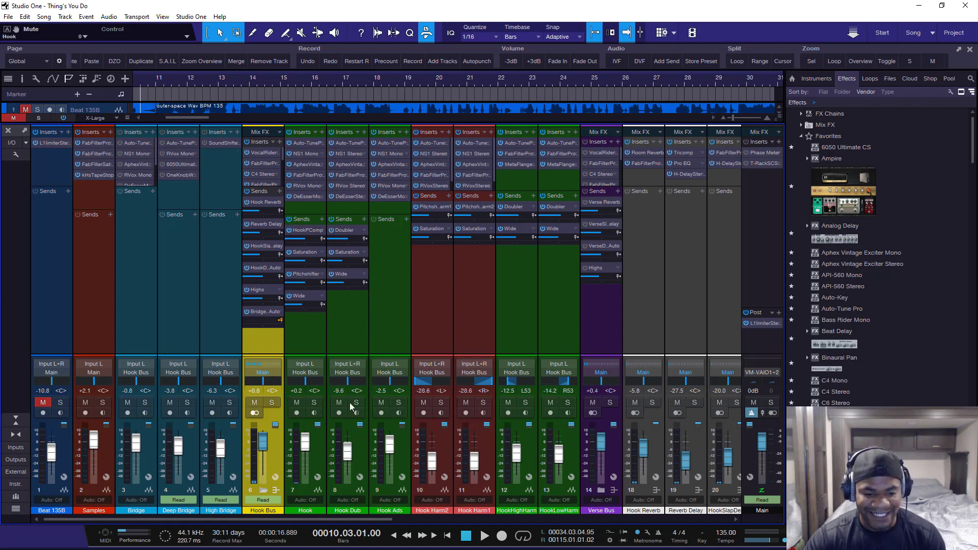
- Solo Hook Harm2 and Hook Harm1 and audition them from bar 10.03, switching the Beat 135B solo on and back off
{"action": "left_click", "coordinate": [441, 403]}
{"action": "left_click", "coordinate": [483, 403]}
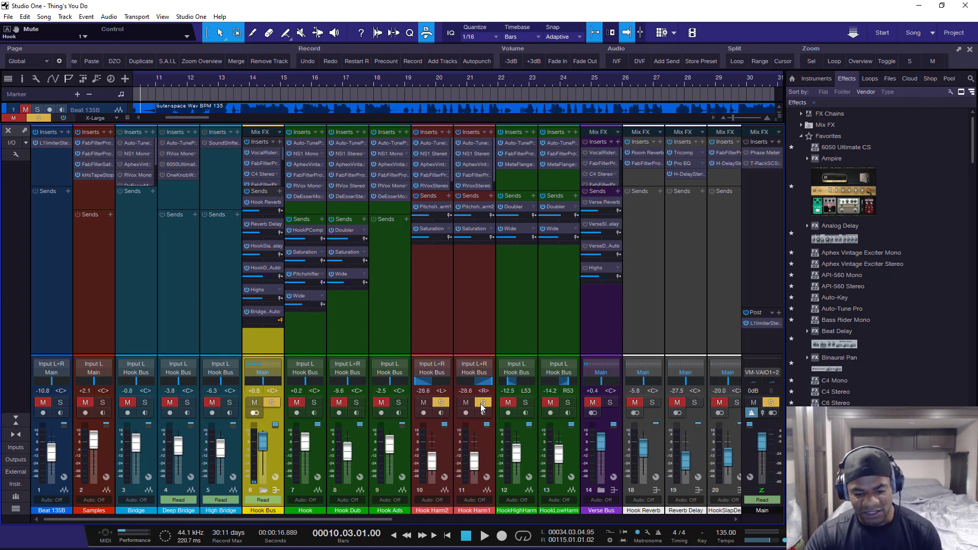
{"action": "key", "text": "F3"}
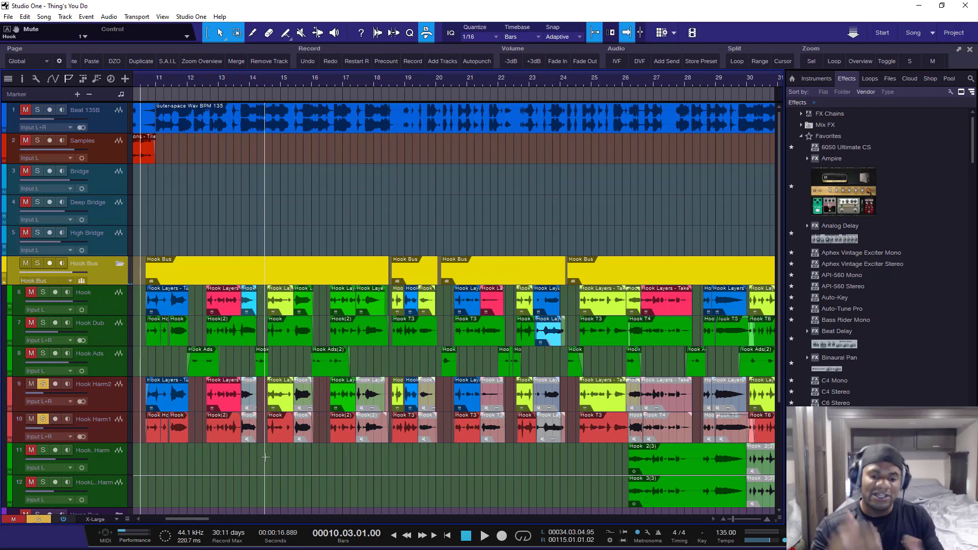
{"action": "key", "text": "space"}
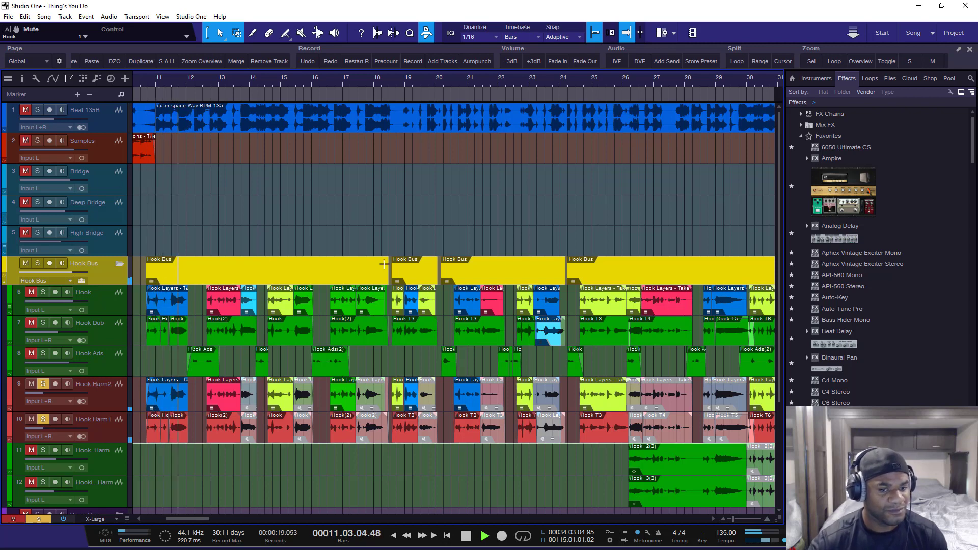
{"action": "left_click", "coordinate": [37, 111]}
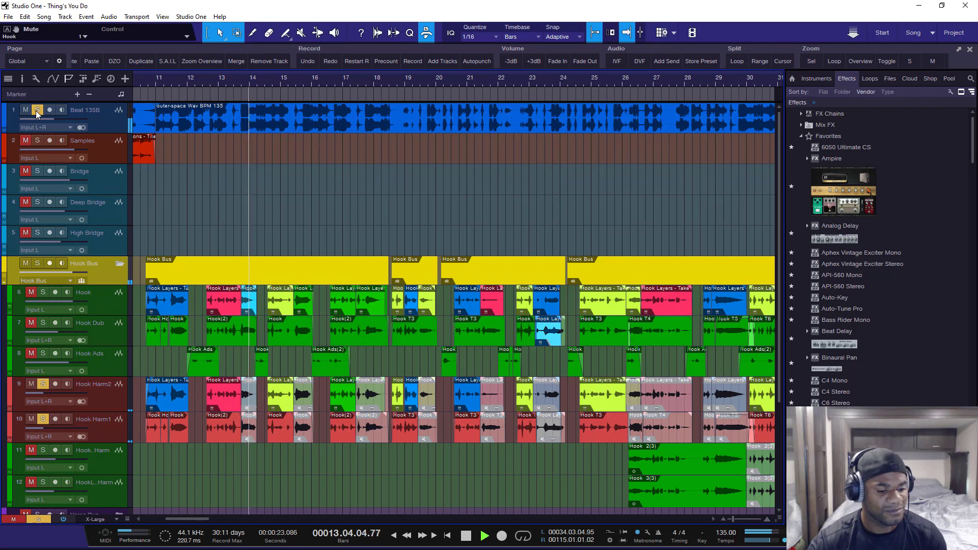
{"action": "left_click", "coordinate": [36, 111]}
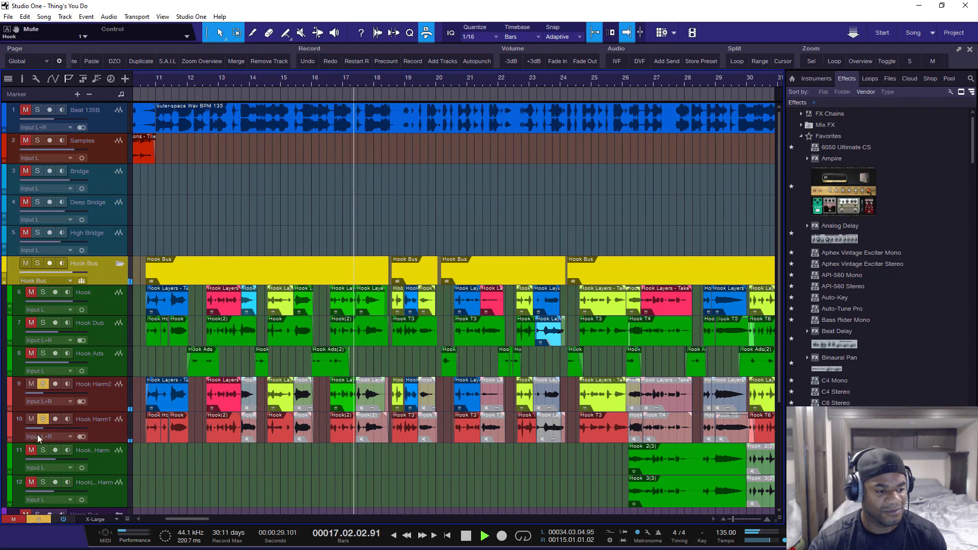
- Briefly solo the main Hook track with the two harmony tracks during playback, remove its solo, and stop
{"action": "left_click", "coordinate": [44, 293]}
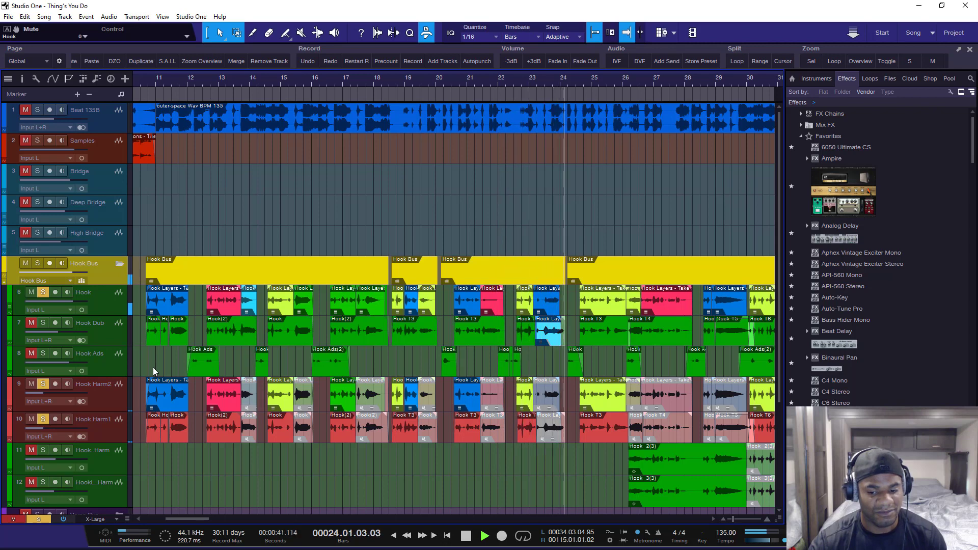
{"action": "left_click", "coordinate": [43, 292]}
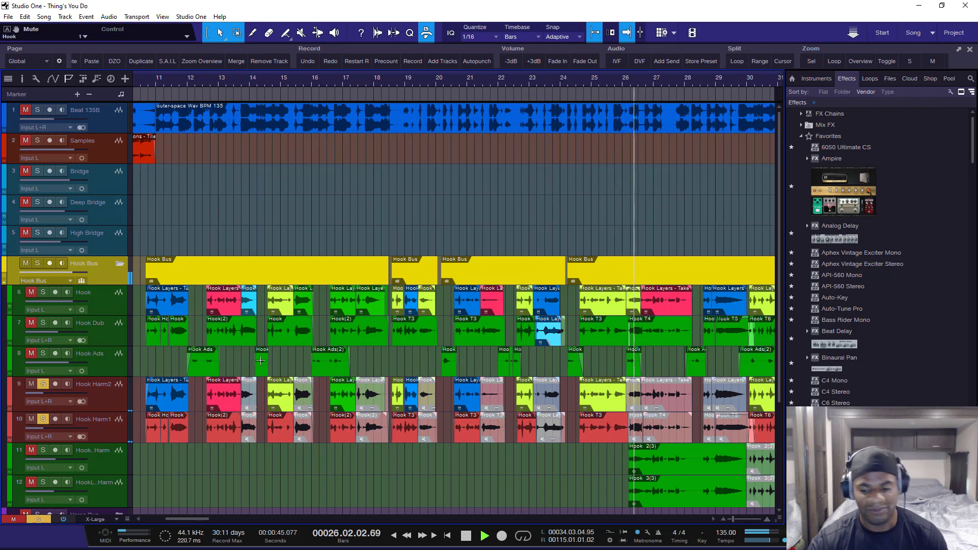
{"action": "key", "text": "space"}
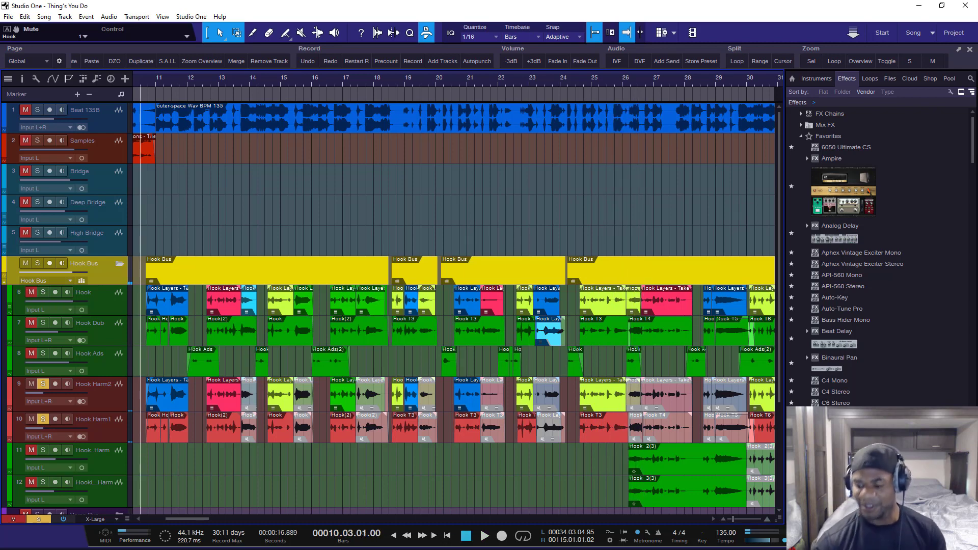
- Return to the mixer and clear the solos on Hook Harm2 and Hook Harm1
{"action": "key", "text": "F3"}
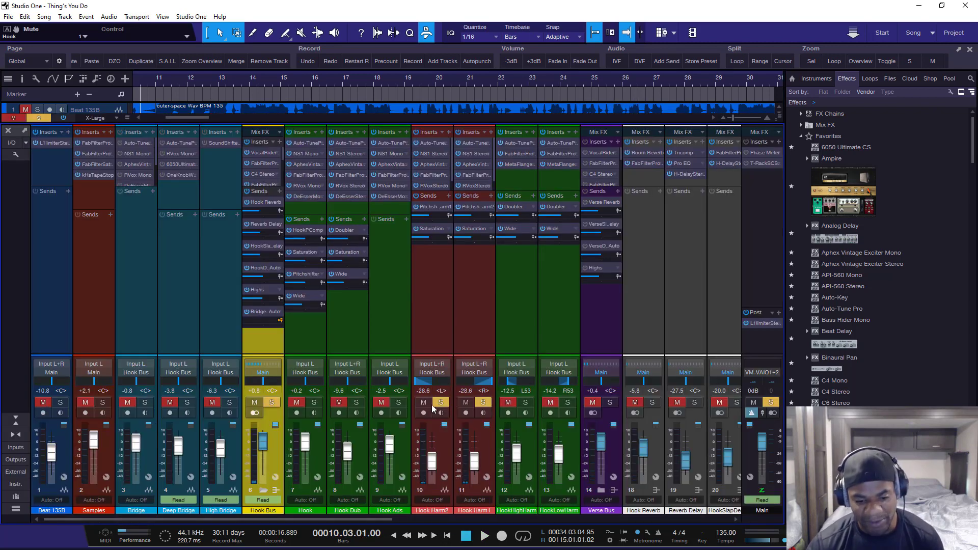
{"action": "left_click", "coordinate": [480, 402]}
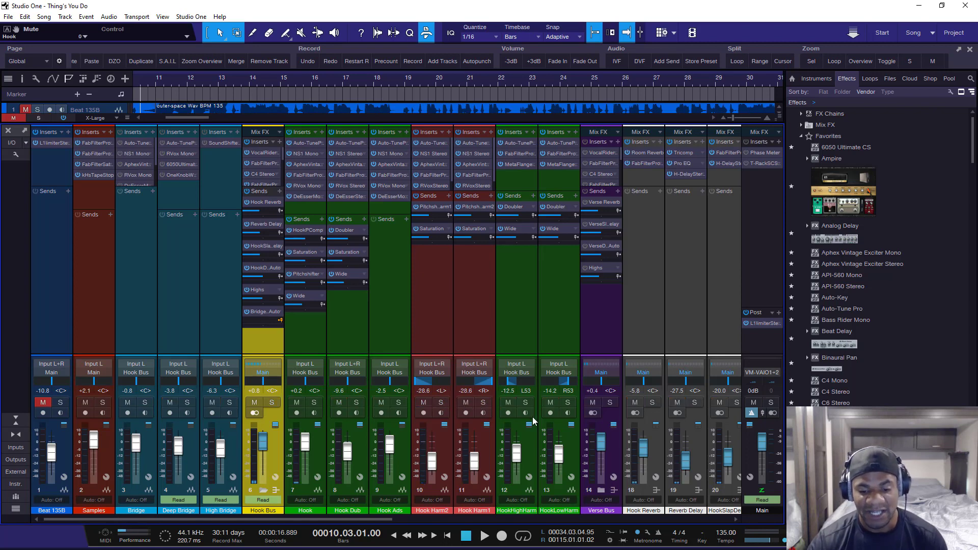
- Solo the HookHighHarm and HookLowHarm channels in the mixer and return to the arrangement
{"action": "left_click", "coordinate": [526, 402]}
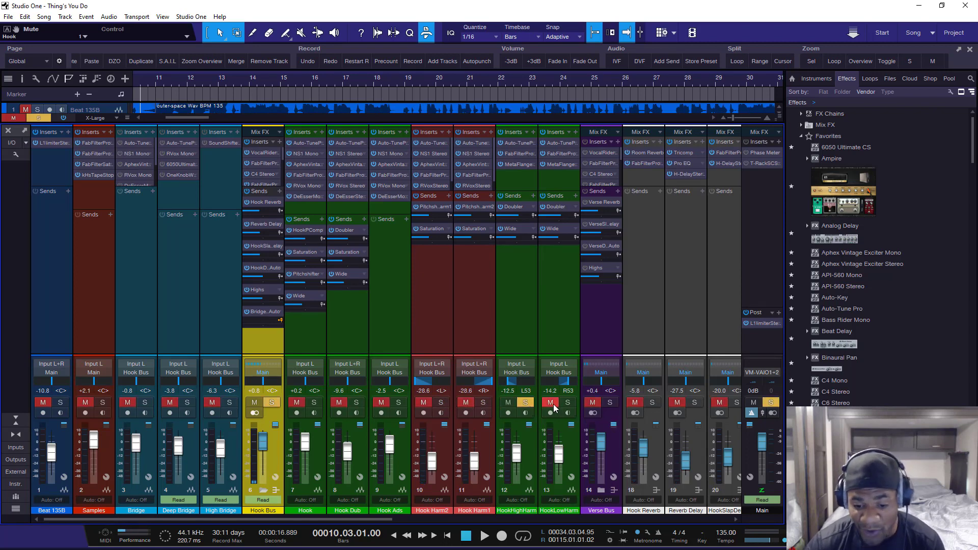
{"action": "left_click", "coordinate": [568, 402]}
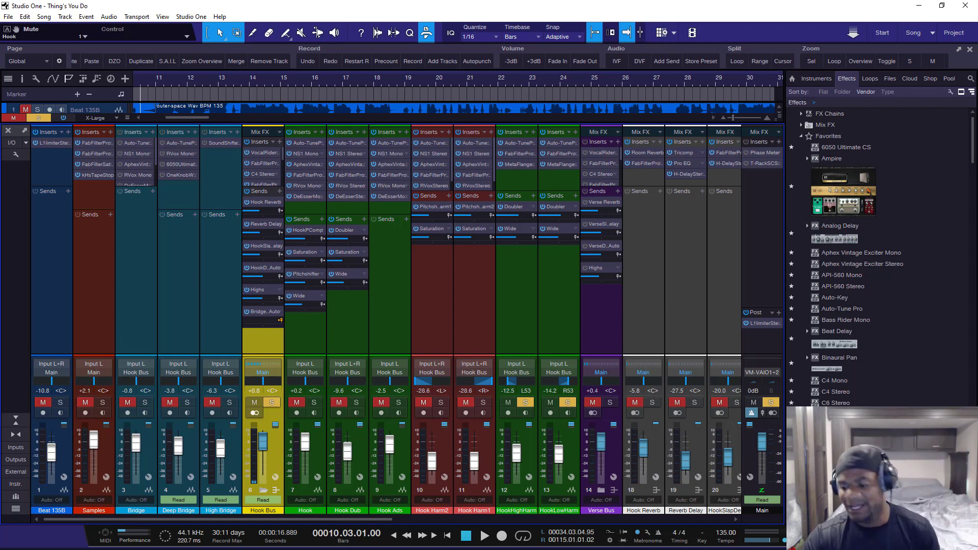
{"action": "key", "text": "F3"}
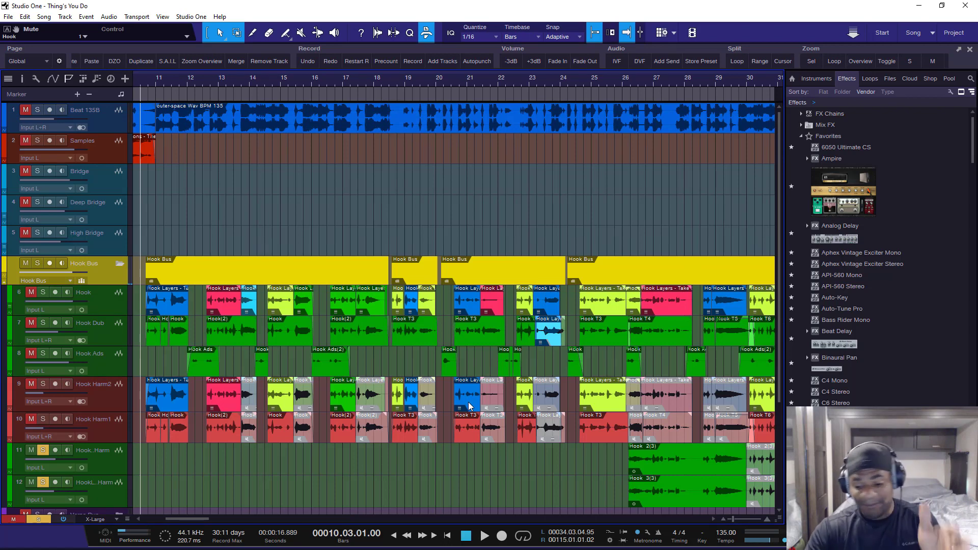
- Audition the two soloed hook harmonies from bar 26.02, clear the main Hook track's solo, and stop playback
{"action": "left_click", "coordinate": [646, 85]}
{"action": "left_click", "coordinate": [632, 77]}
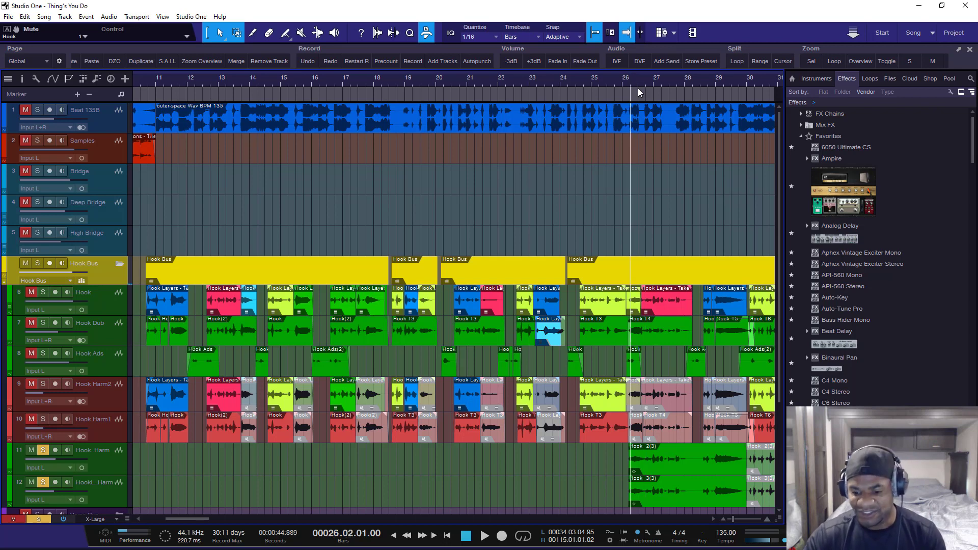
{"action": "scroll", "coordinate": [263, 470], "scroll_direction": "down", "scroll_amount": 1}
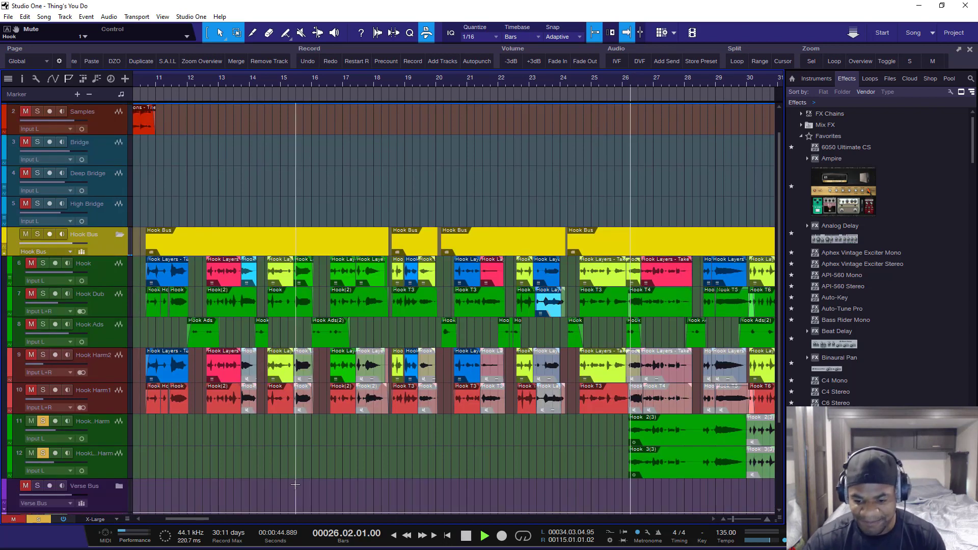
{"action": "key", "text": "space"}
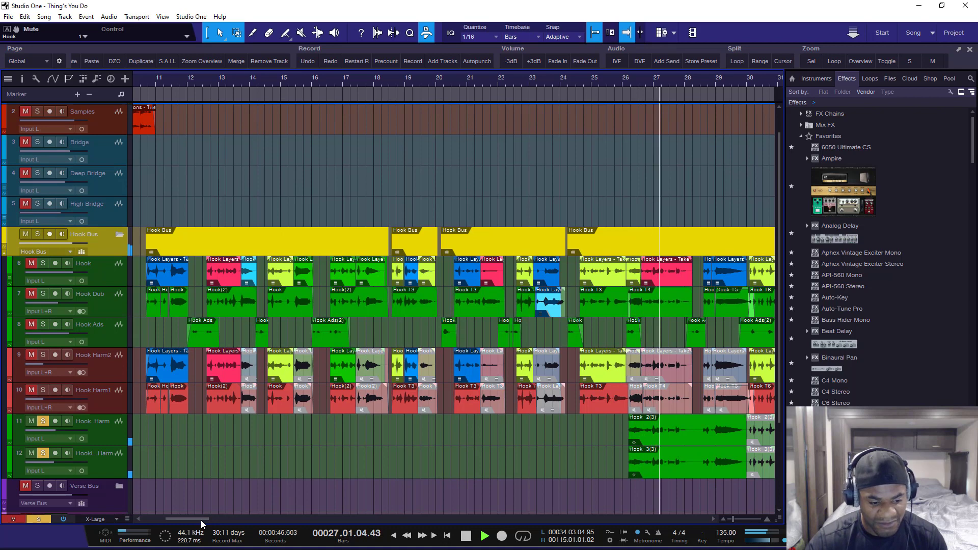
{"action": "left_click_drag", "start_coordinate": [201, 520], "coordinate": [231, 519]}
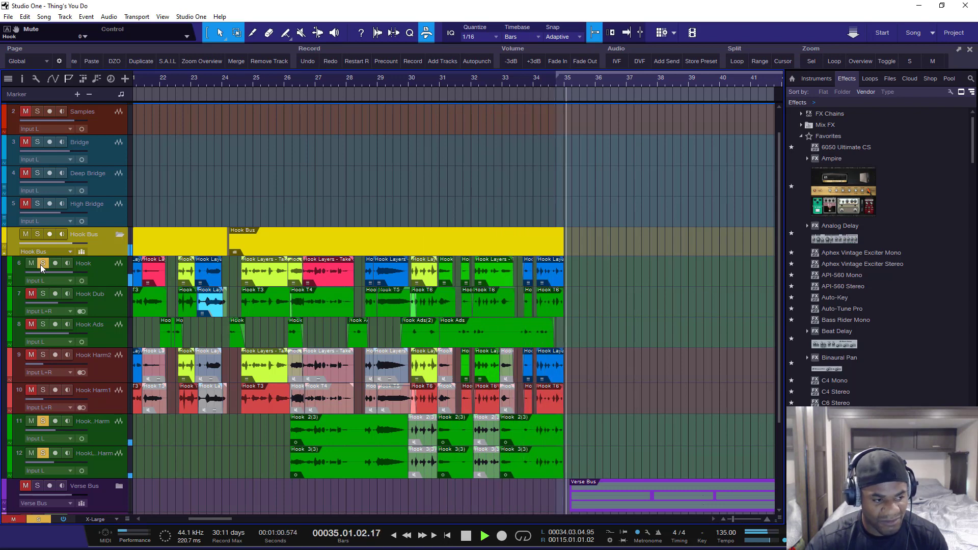
{"action": "left_click", "coordinate": [42, 263]}
{"action": "key", "text": "space"}
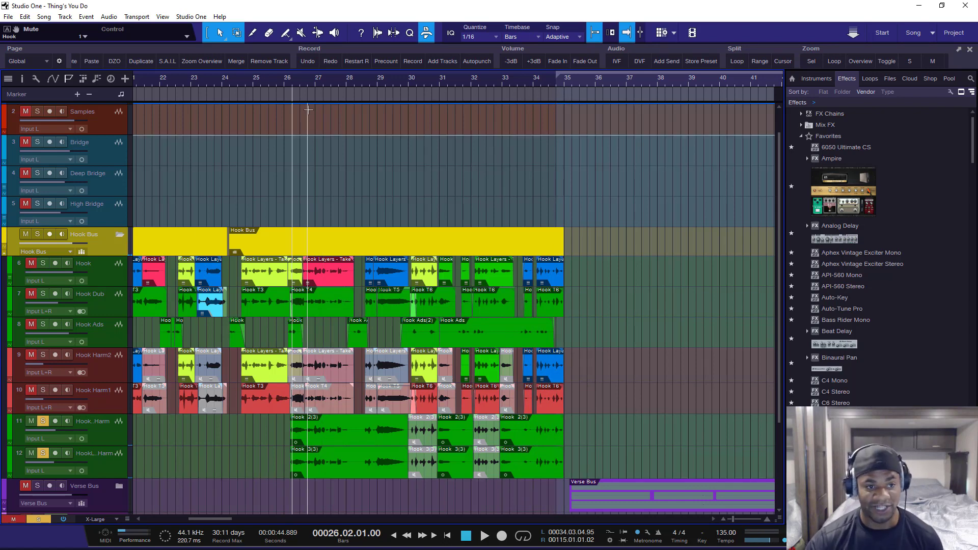
- Show the Hook High Harm track's transpose settings in the inspector and audition it with Hook Low Harm muted
{"action": "scroll", "coordinate": [304, 86], "scroll_direction": "up", "scroll_amount": 5}
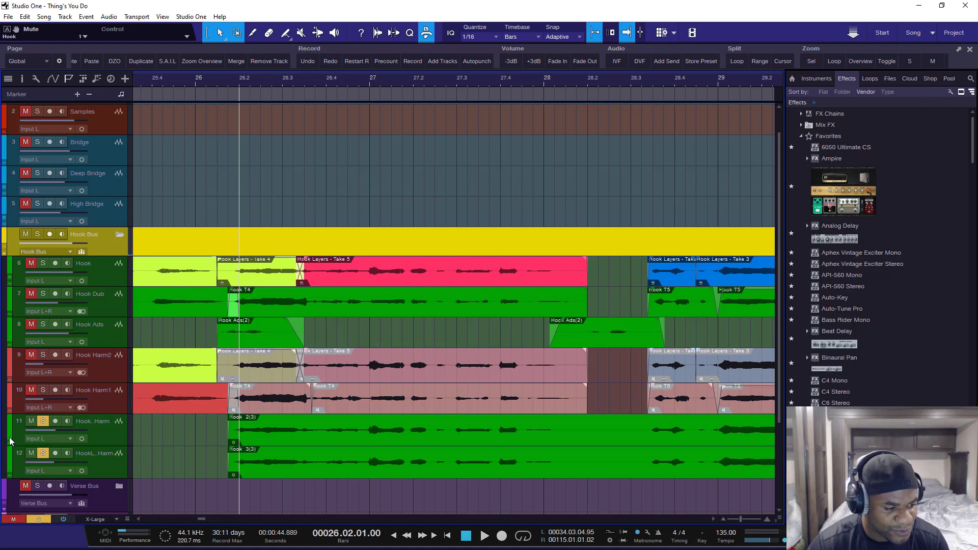
{"action": "left_click", "coordinate": [22, 80]}
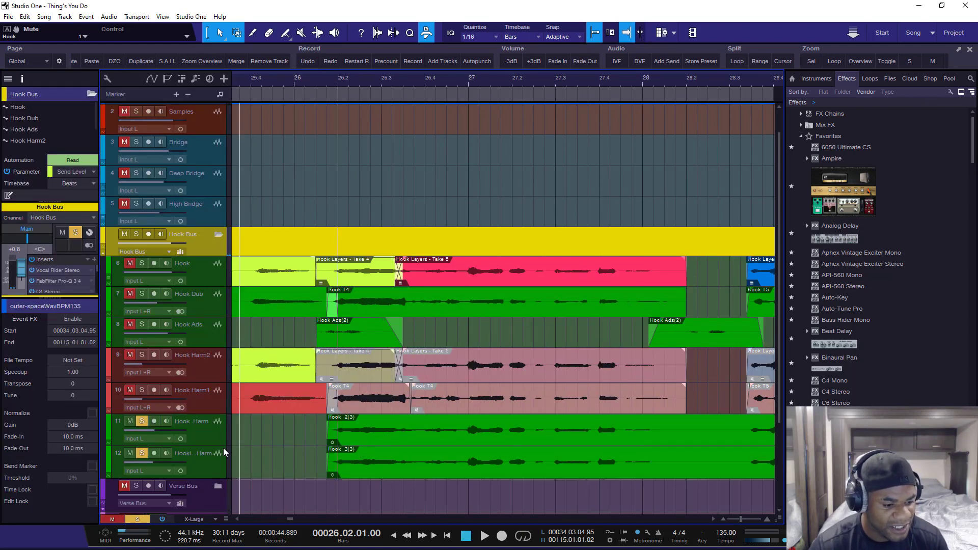
{"action": "left_click", "coordinate": [197, 426]}
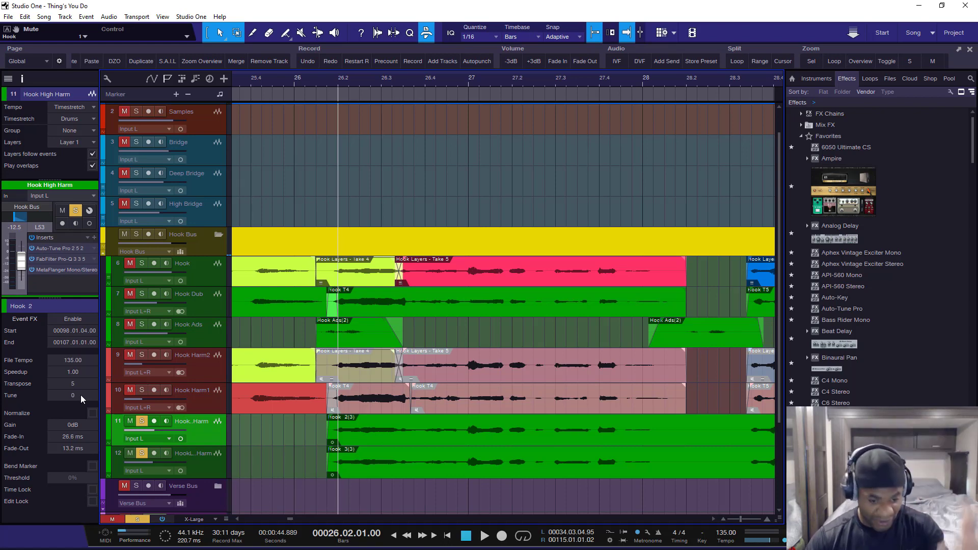
{"action": "left_click", "coordinate": [142, 454]}
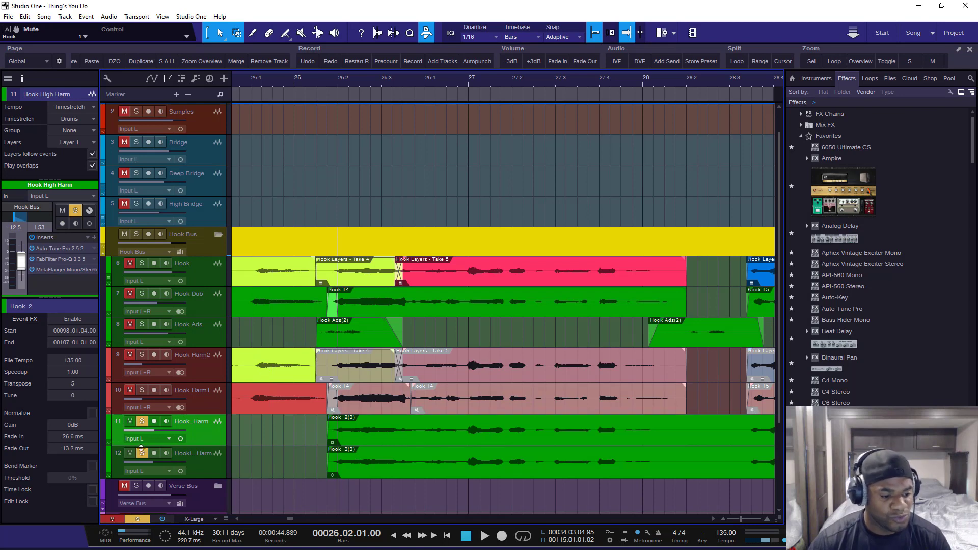
{"action": "left_click", "coordinate": [130, 453]}
{"action": "key", "text": "space"}
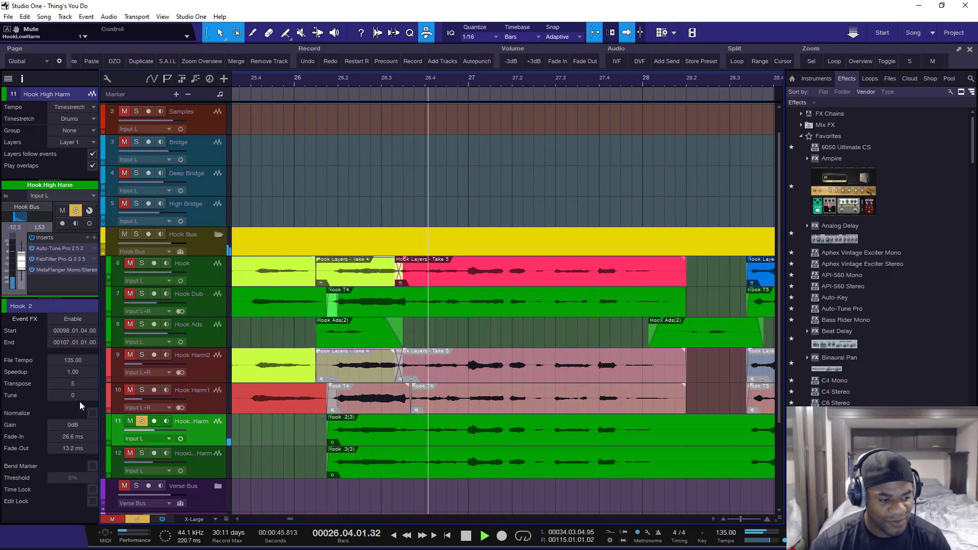
{"action": "key", "text": "space"}
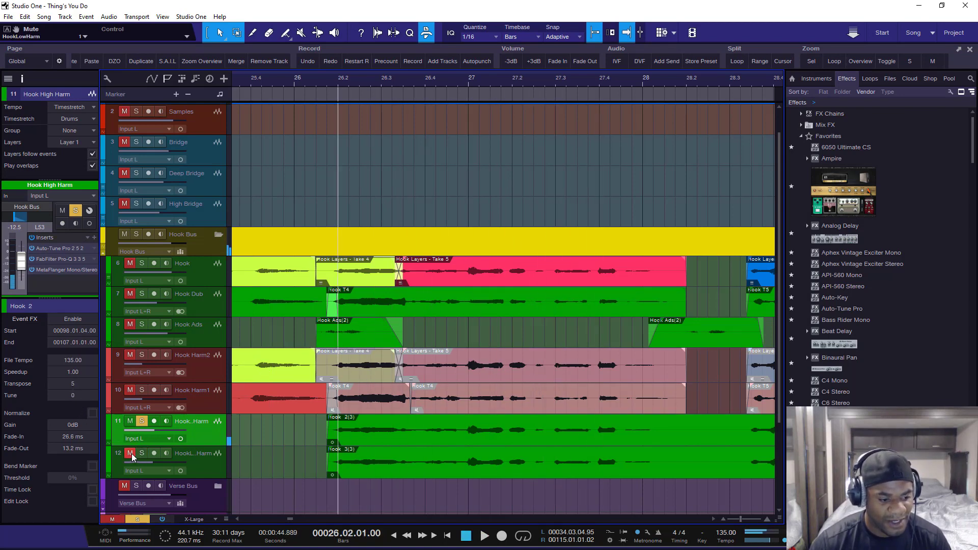
- Show the Hook Low Harm track's transpose settings, audition it alone and with Hook High Harm soloed, then hide the inspector and stop
{"action": "left_click", "coordinate": [209, 460]}
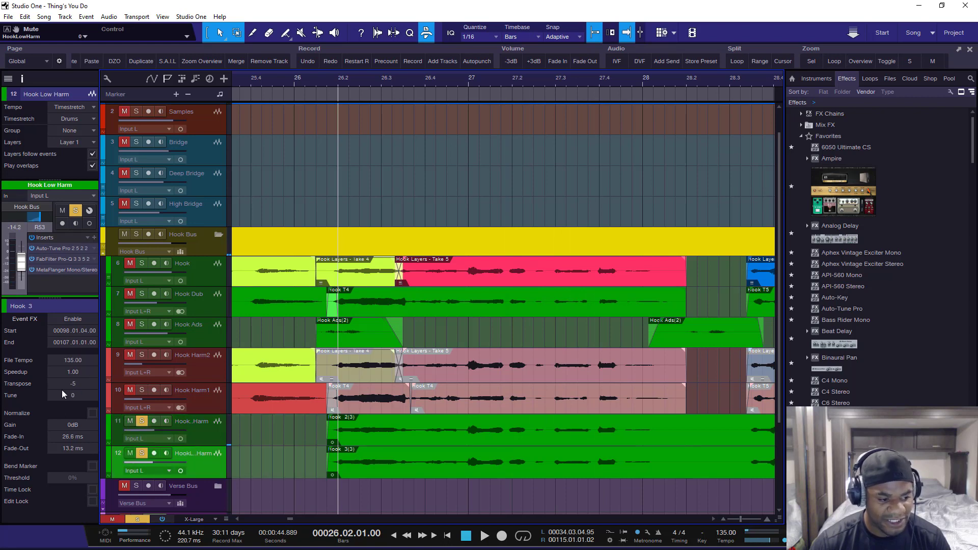
{"action": "key", "text": "space"}
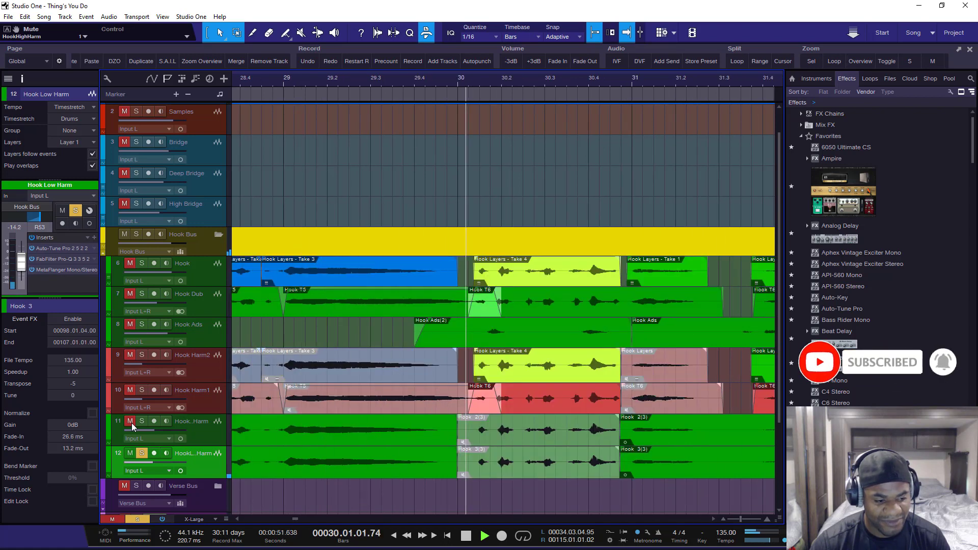
{"action": "left_click", "coordinate": [139, 423]}
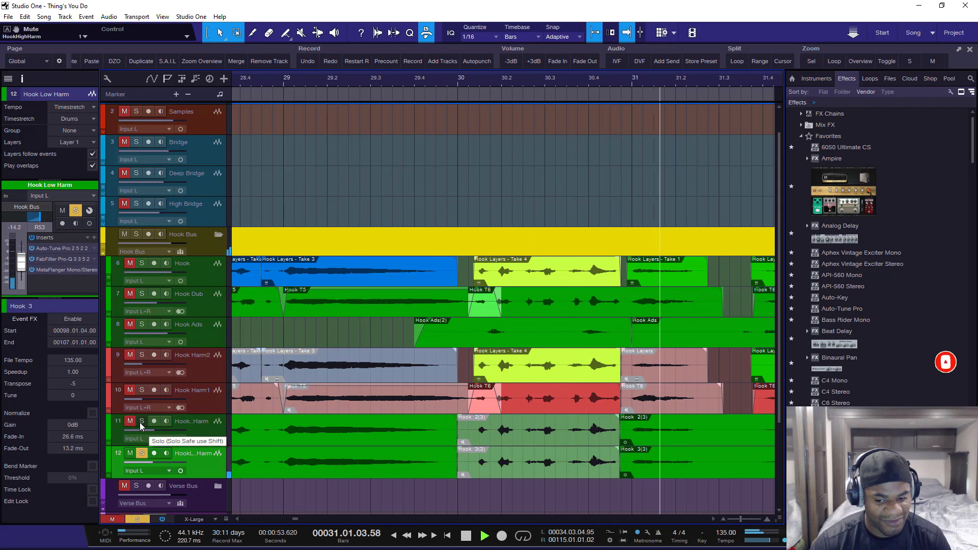
{"action": "scroll", "coordinate": [248, 81], "scroll_direction": "down", "scroll_amount": 3}
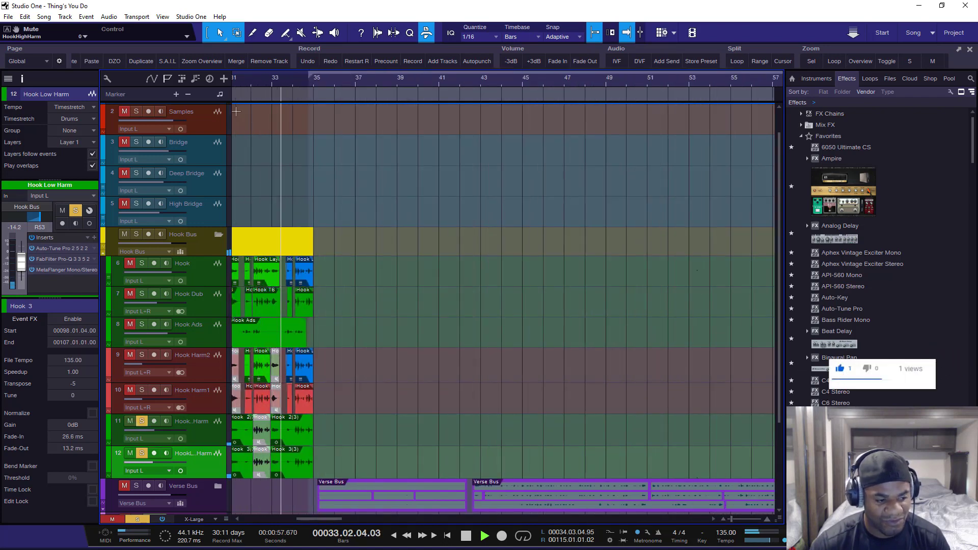
{"action": "left_click", "coordinate": [23, 80]}
{"action": "key", "text": "space"}
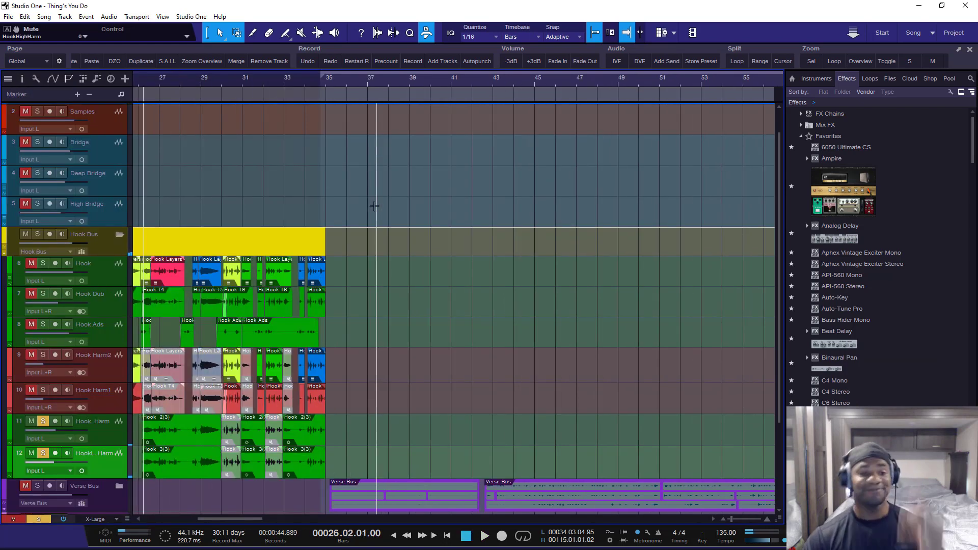
- Clear all solos and mutes in the song and play the full mix from bar 10
{"action": "scroll", "coordinate": [344, 79], "scroll_direction": "down", "scroll_amount": 5}
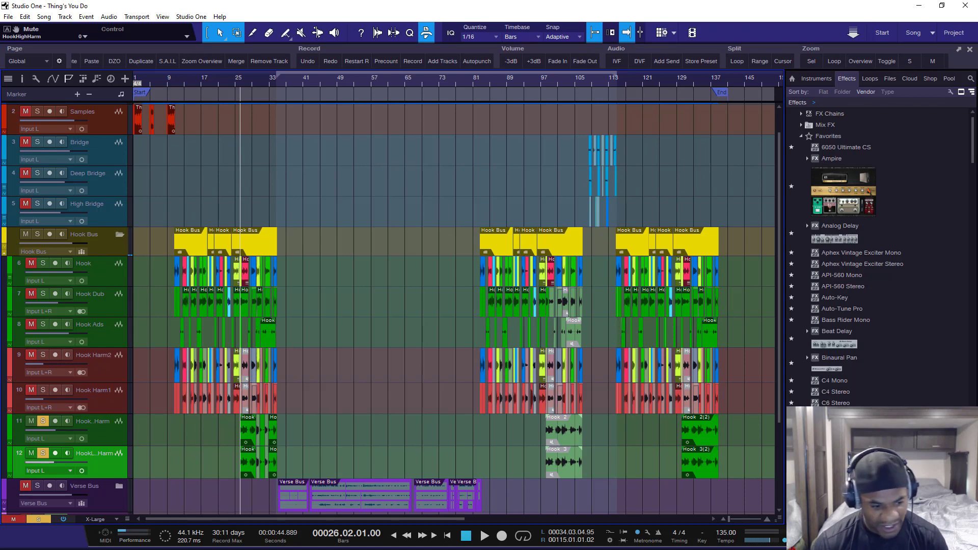
{"action": "left_click", "coordinate": [39, 520]}
{"action": "left_click", "coordinate": [20, 519]}
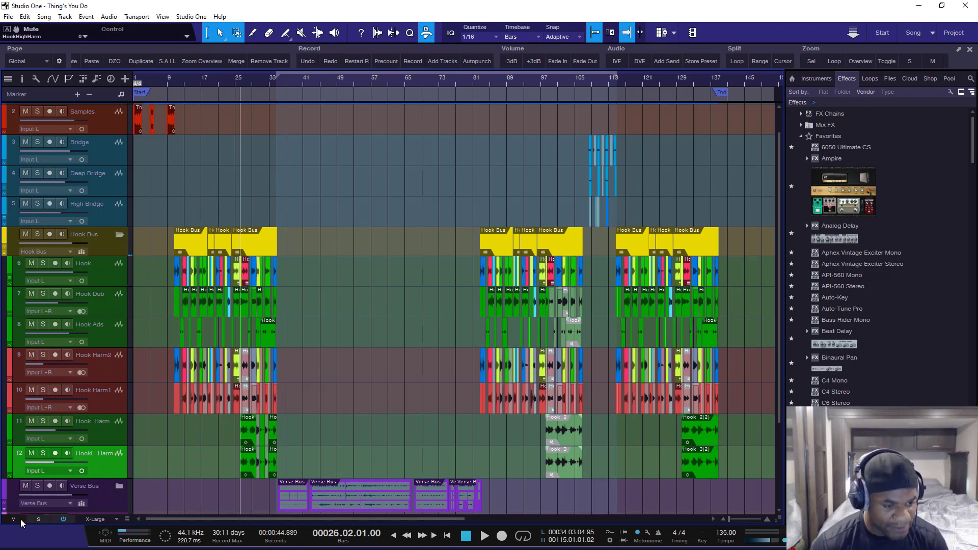
{"action": "left_click", "coordinate": [171, 82]}
{"action": "key", "text": "space"}
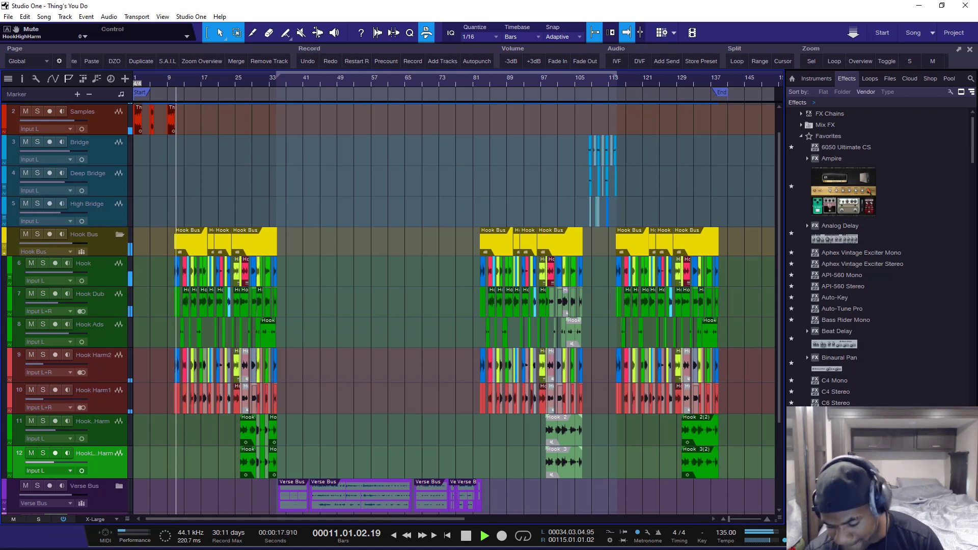
- Open the Hook channel's Auto-Tune Pro from the mixer to show its settings during playback, then stop and close it
{"action": "key", "text": "F3"}
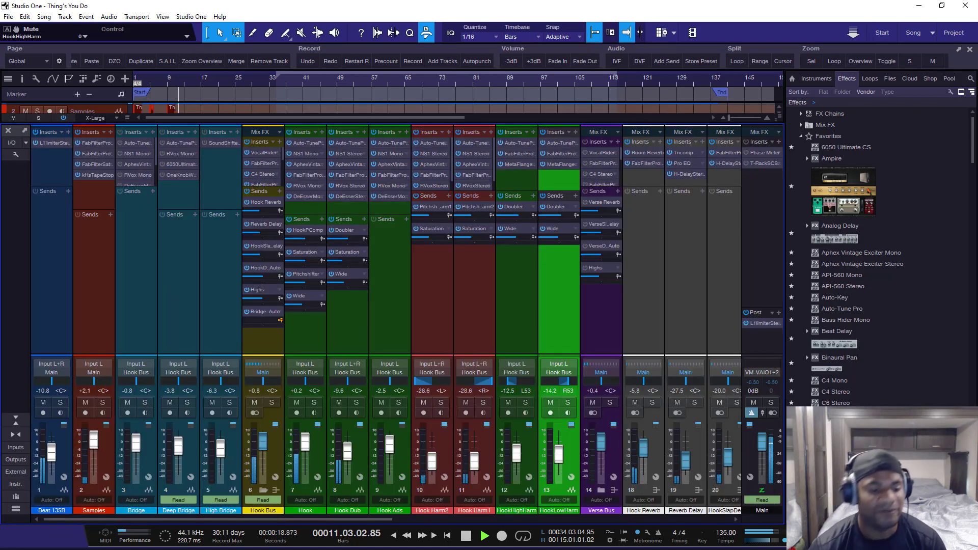
{"action": "left_click", "coordinate": [317, 143]}
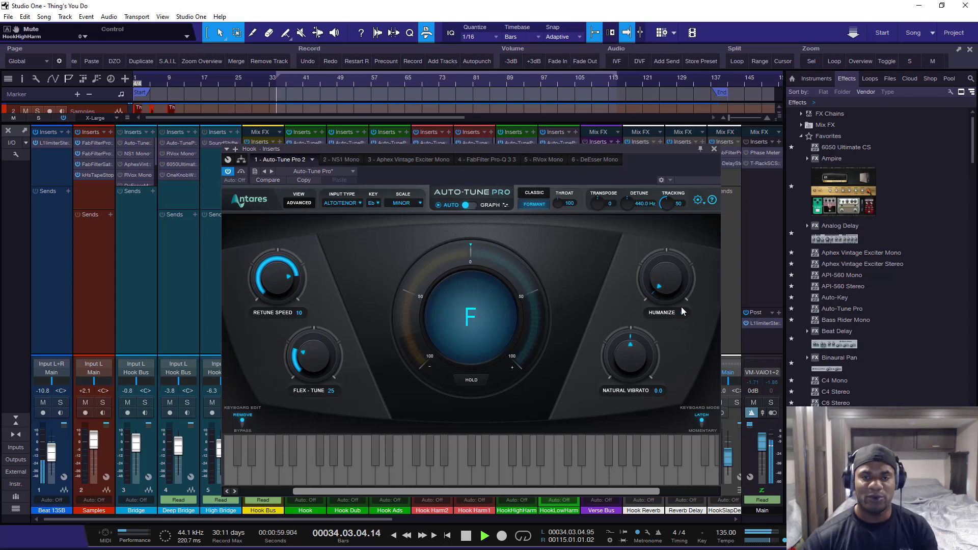
{"action": "key", "text": "space"}
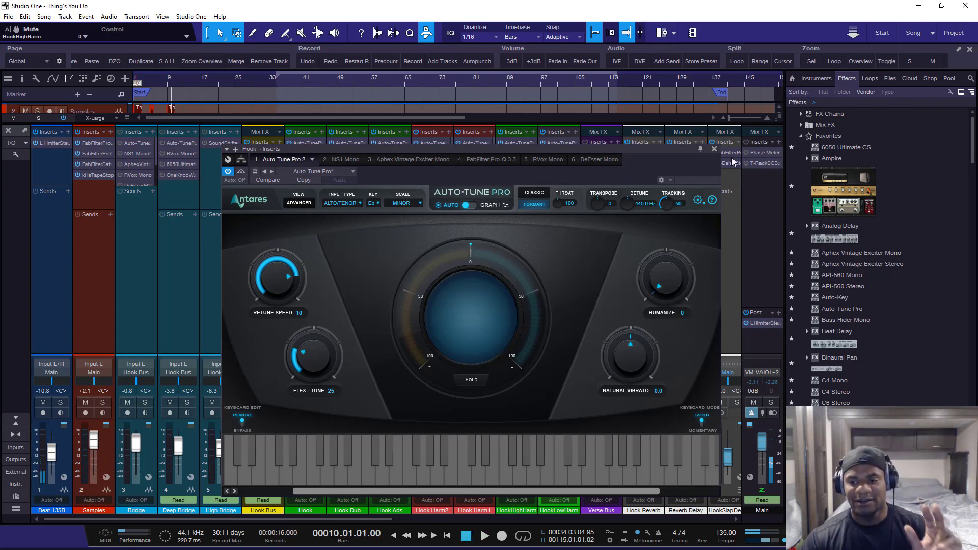
{"action": "left_click", "coordinate": [713, 148]}
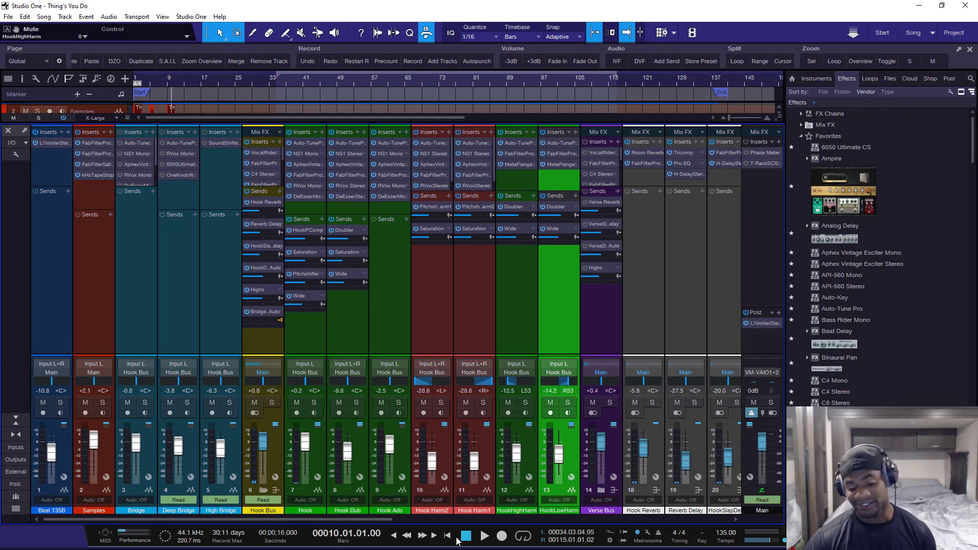
- Return to the arrangement, place the playhead at the song's start, and briefly play the Samples intro
{"action": "key", "text": "F3"}
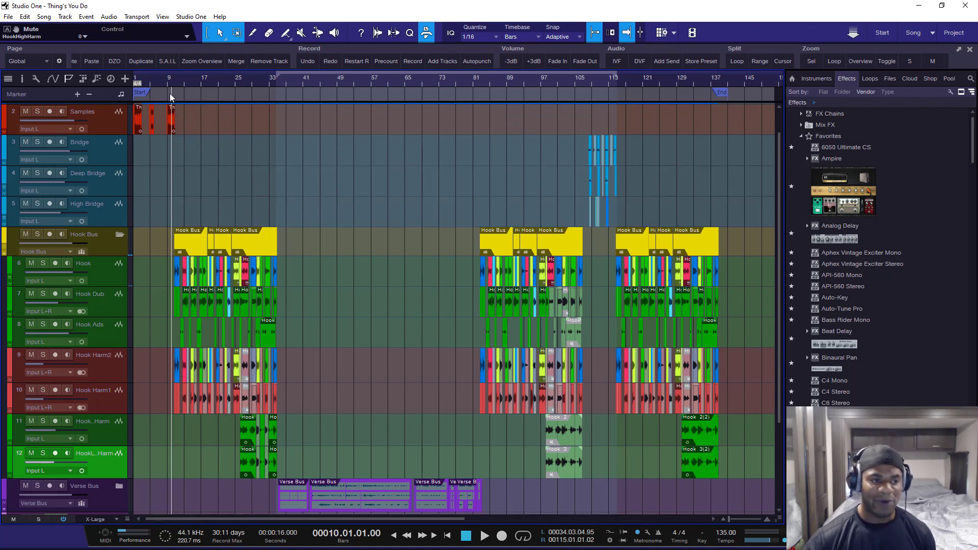
{"action": "scroll", "coordinate": [151, 84], "scroll_direction": "up", "scroll_amount": 5}
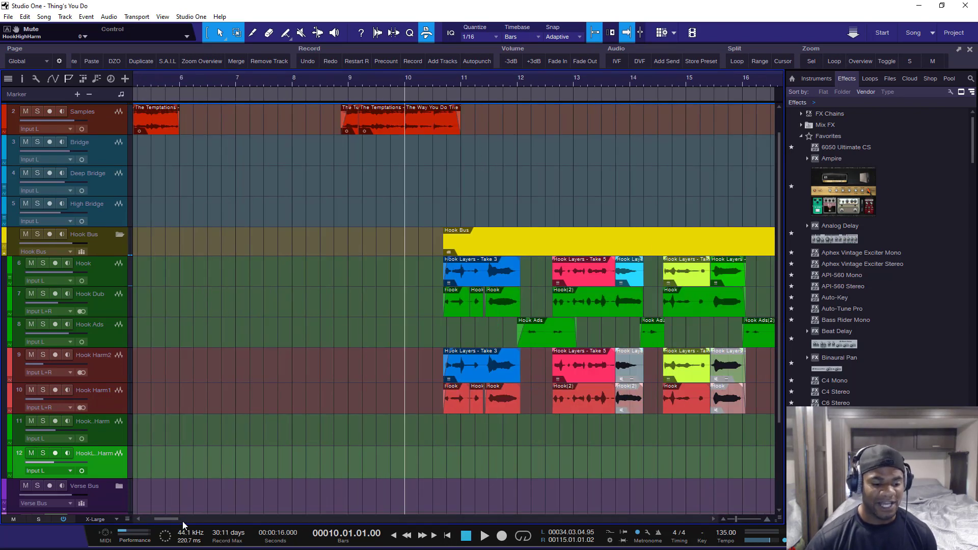
{"action": "left_click_drag", "start_coordinate": [182, 521], "coordinate": [148, 519]}
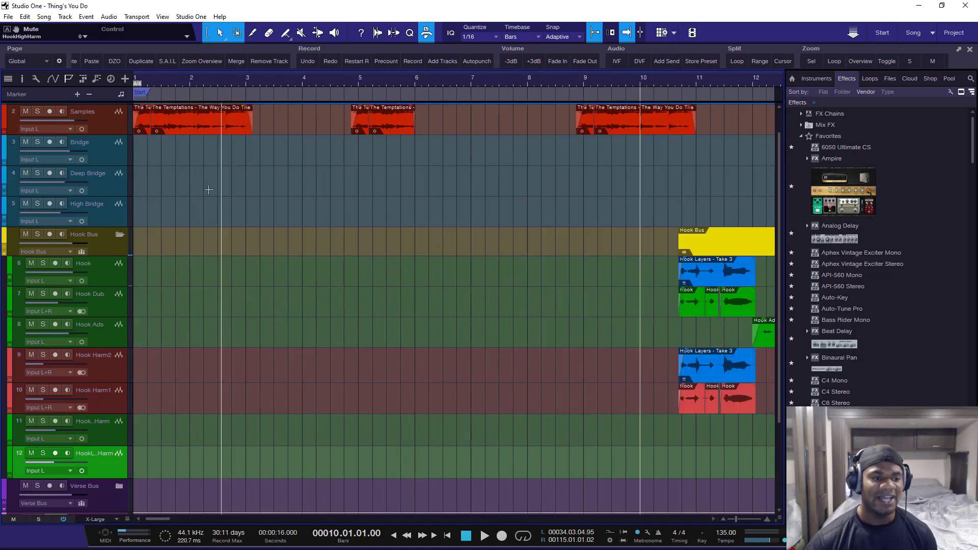
{"action": "left_click", "coordinate": [142, 85]}
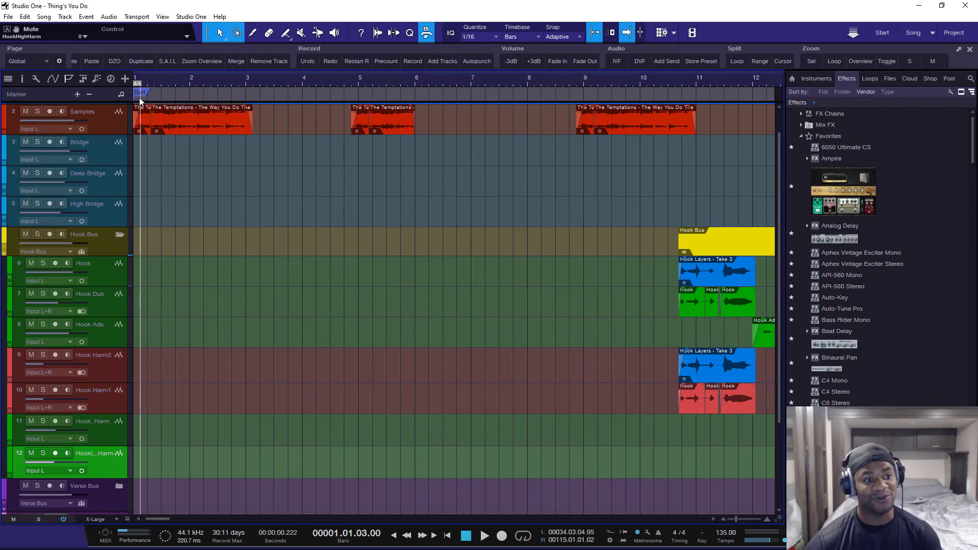
{"action": "left_click", "coordinate": [462, 538]}
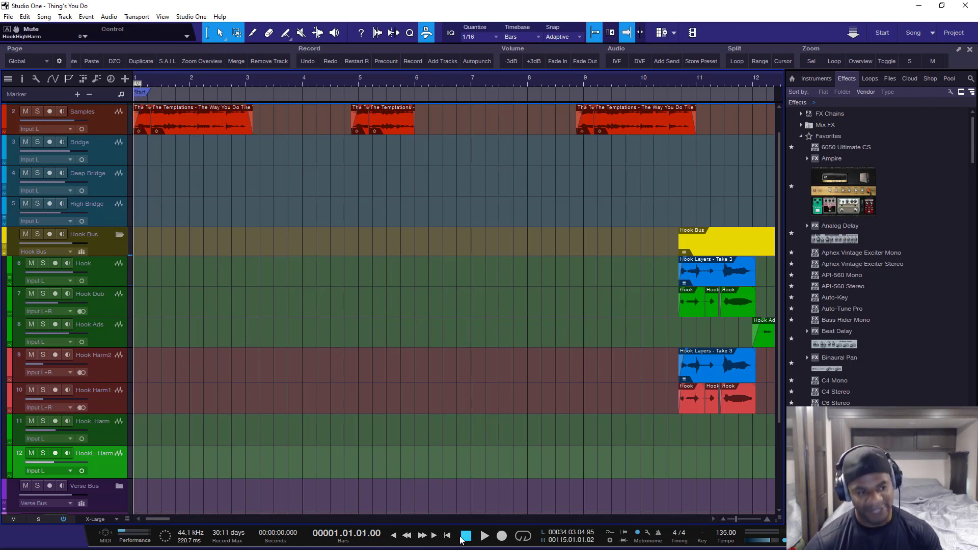
{"action": "key", "text": "space"}
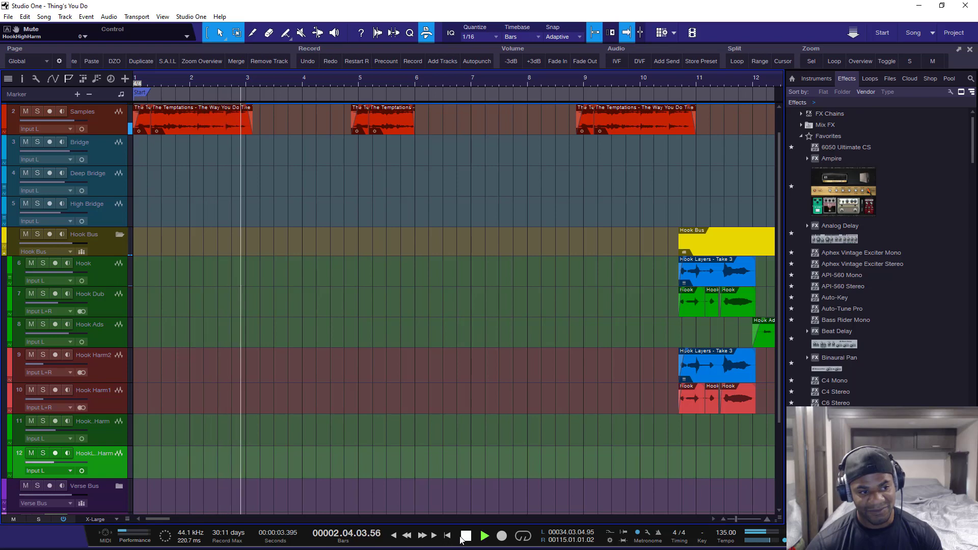
{"action": "left_click", "coordinate": [462, 537]}
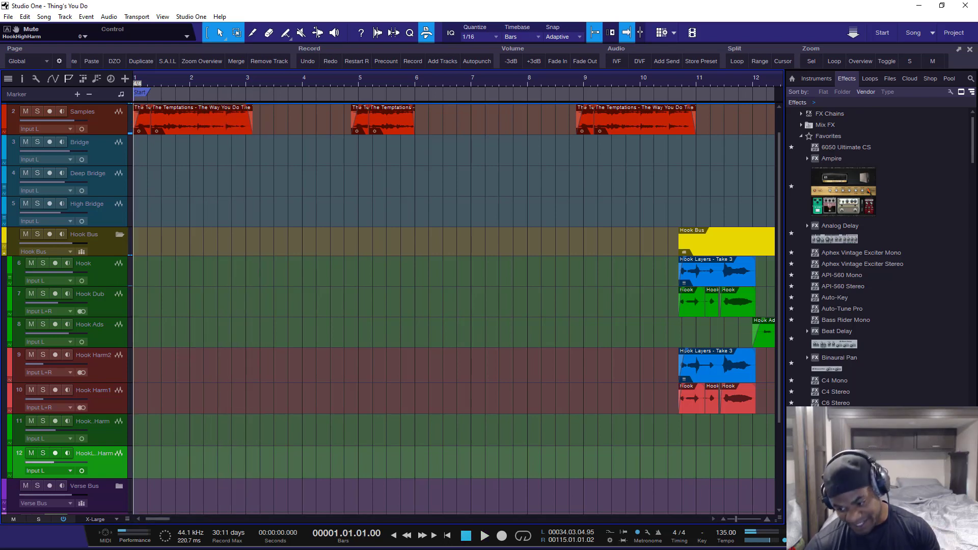
- Show the mixer, briefly audition the Samples intro from the song's start, and toggle the Samples channel's insert effects
{"action": "key", "text": "F3"}
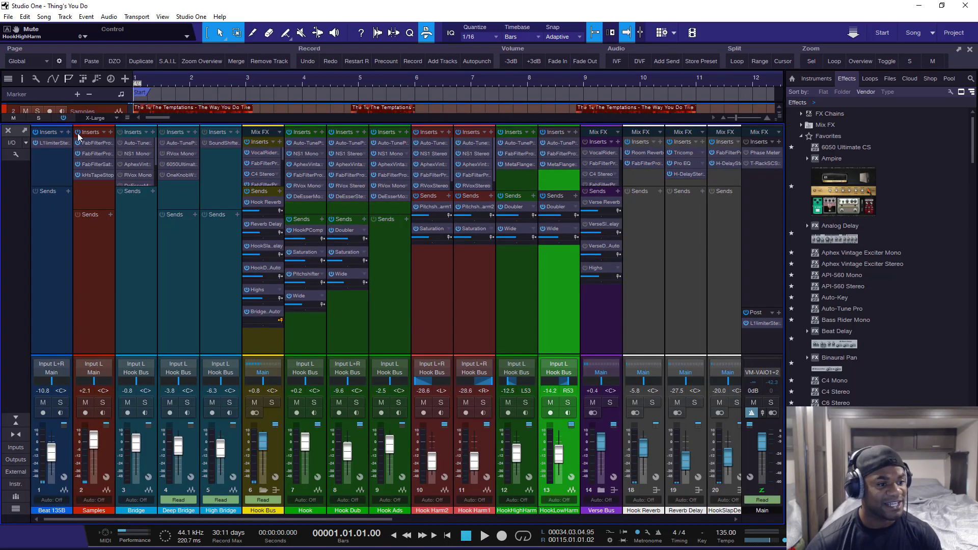
{"action": "key", "text": "space"}
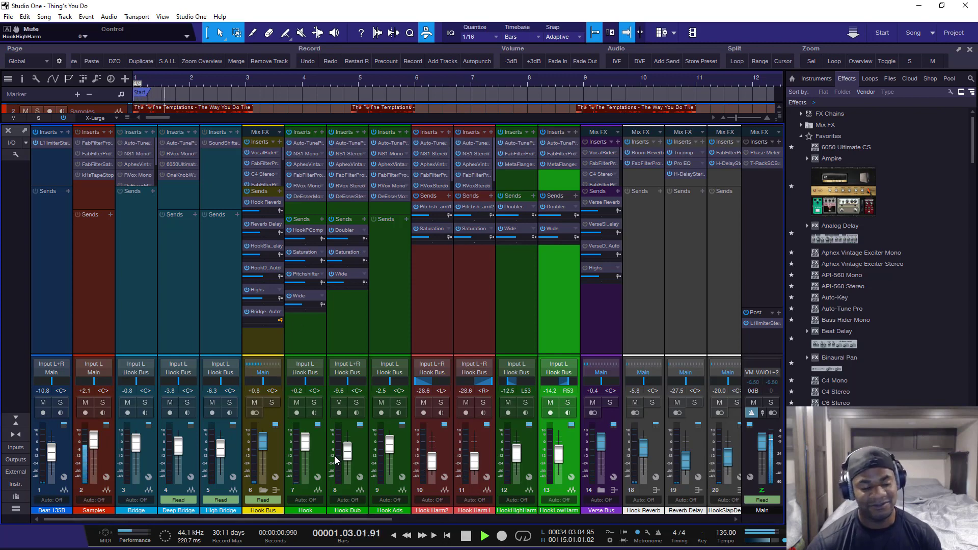
{"action": "key", "text": "space"}
{"action": "left_click", "coordinate": [78, 132]}
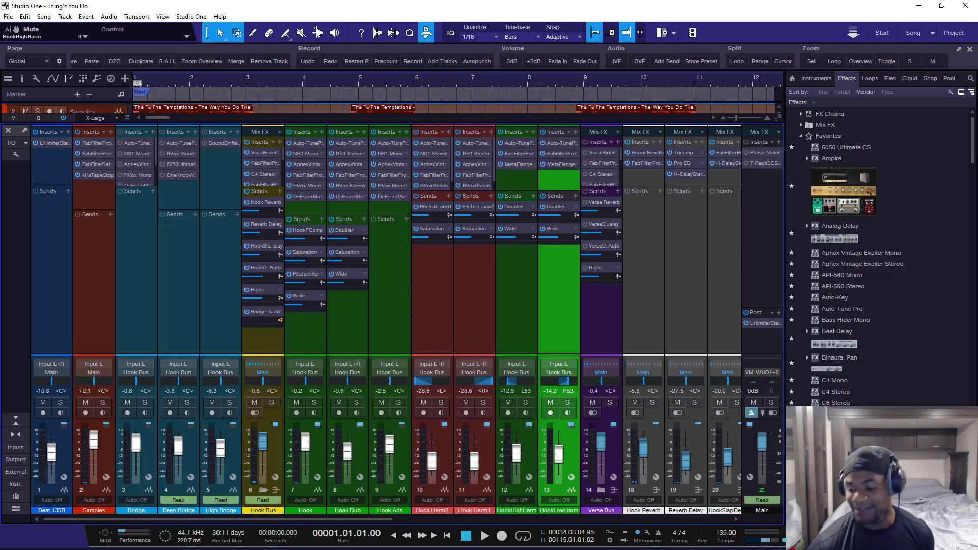
- Review the hook's full layout in the arrangement, then look over the mixer's track, bus and effect channels from Beat 135B to the pitch-shifted harmonies
{"action": "key", "text": "F3"}
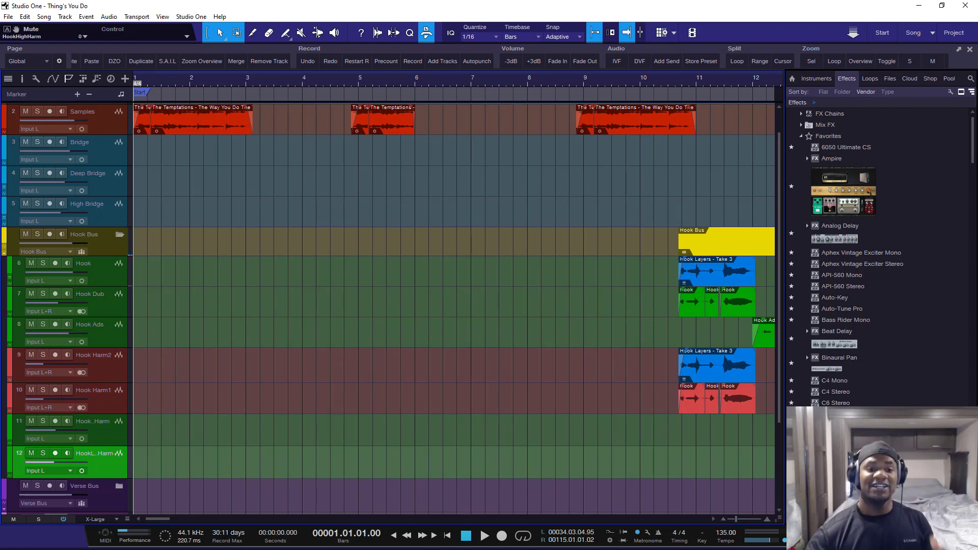
{"action": "scroll", "coordinate": [527, 86], "scroll_direction": "down", "scroll_amount": 5}
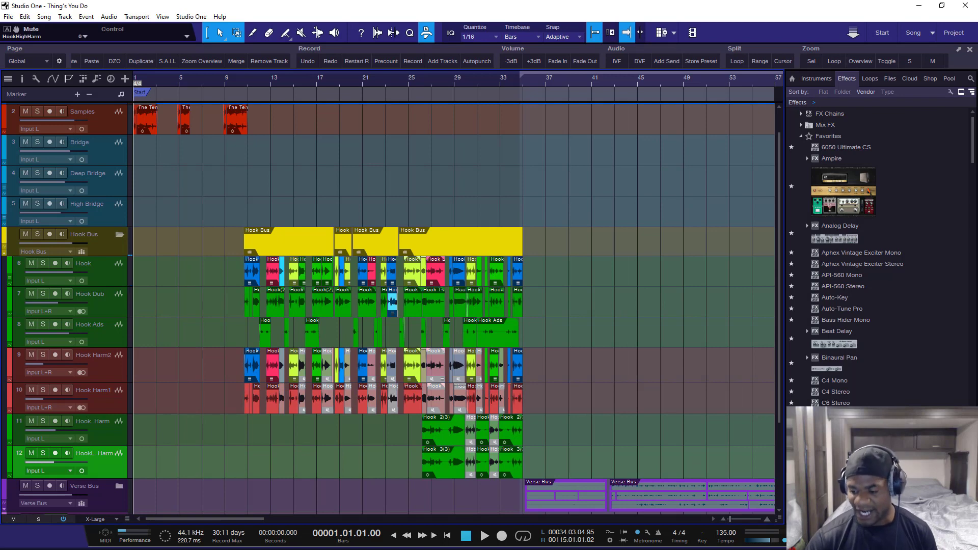
{"action": "key", "text": "F3"}
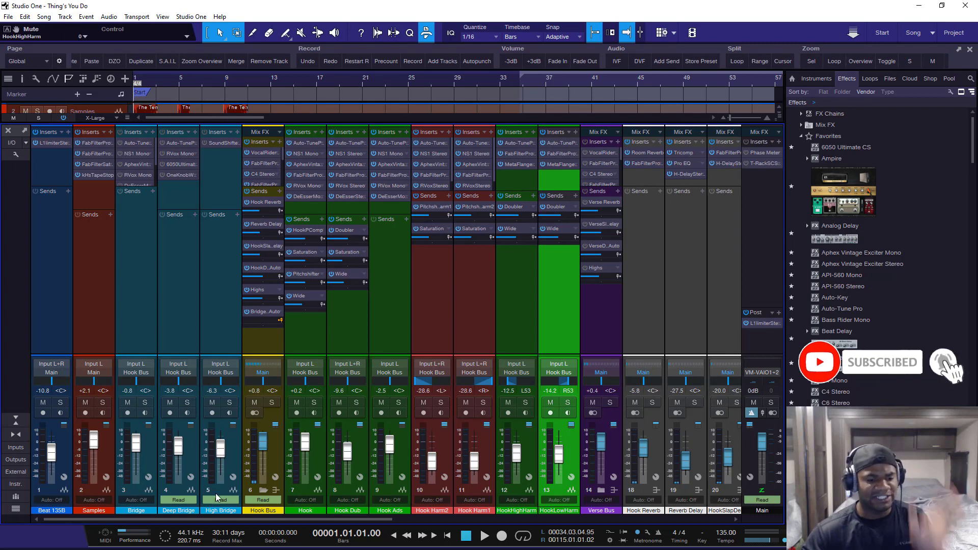
{"action": "left_click_drag", "start_coordinate": [244, 518], "coordinate": [665, 520]}
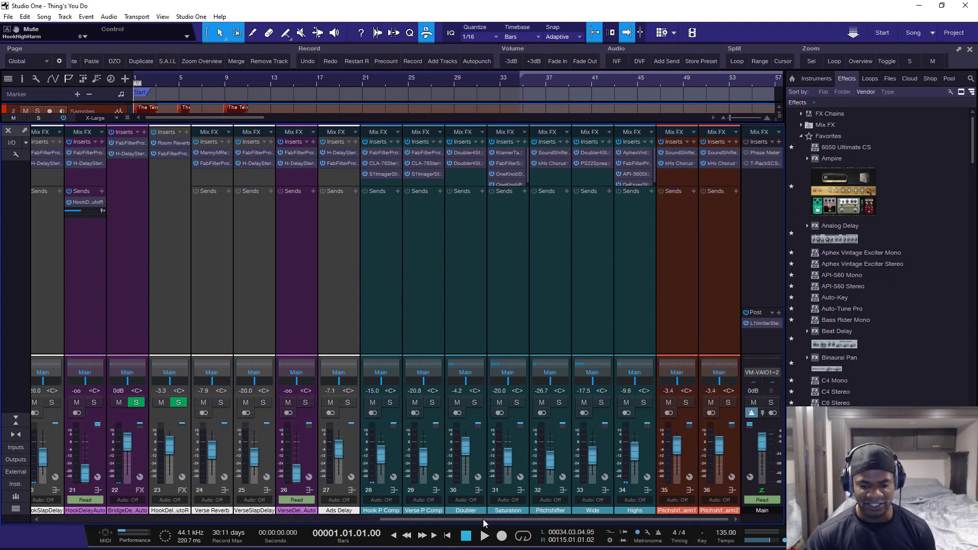
{"action": "left_click_drag", "start_coordinate": [483, 519], "coordinate": [466, 520]}
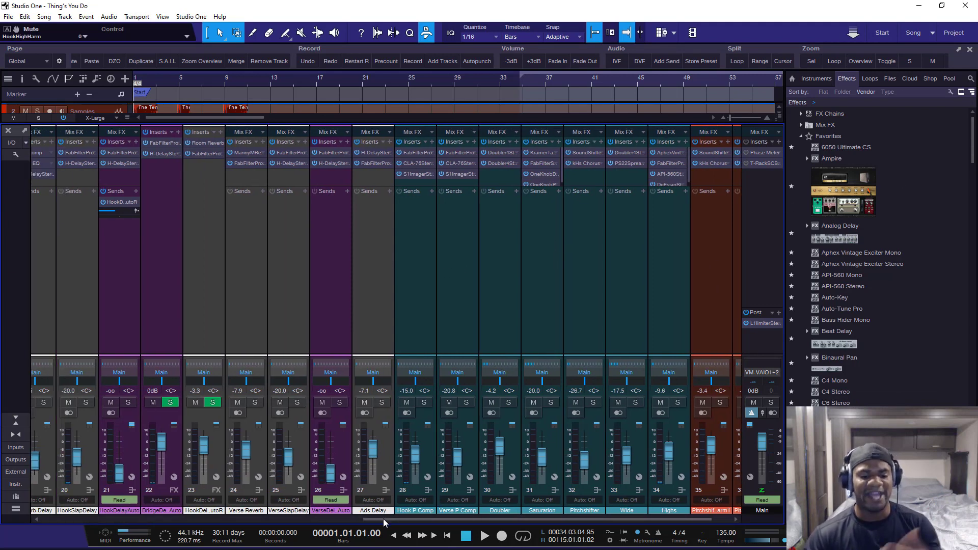
{"action": "left_click_drag", "start_coordinate": [384, 519], "coordinate": [66, 467]}
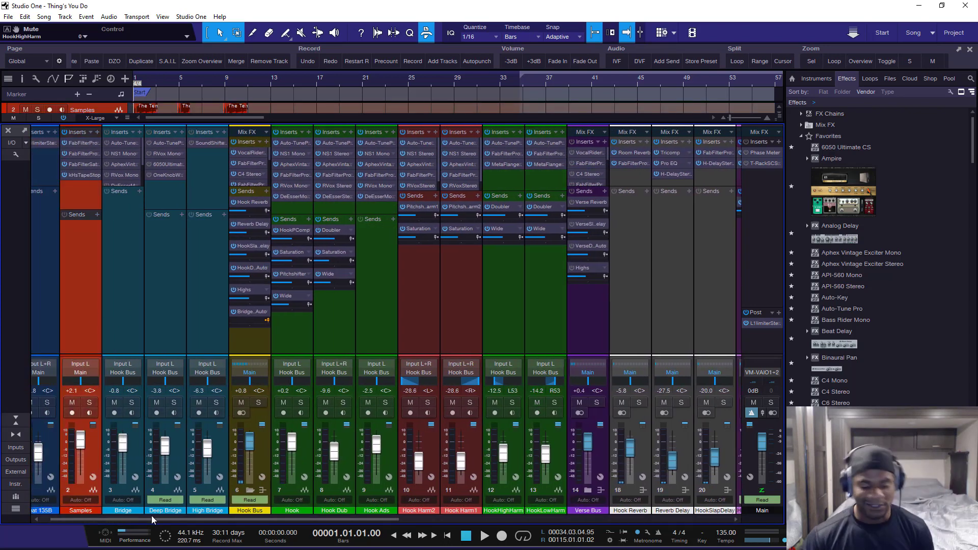
{"action": "left_click_drag", "start_coordinate": [181, 523], "coordinate": [140, 520]}
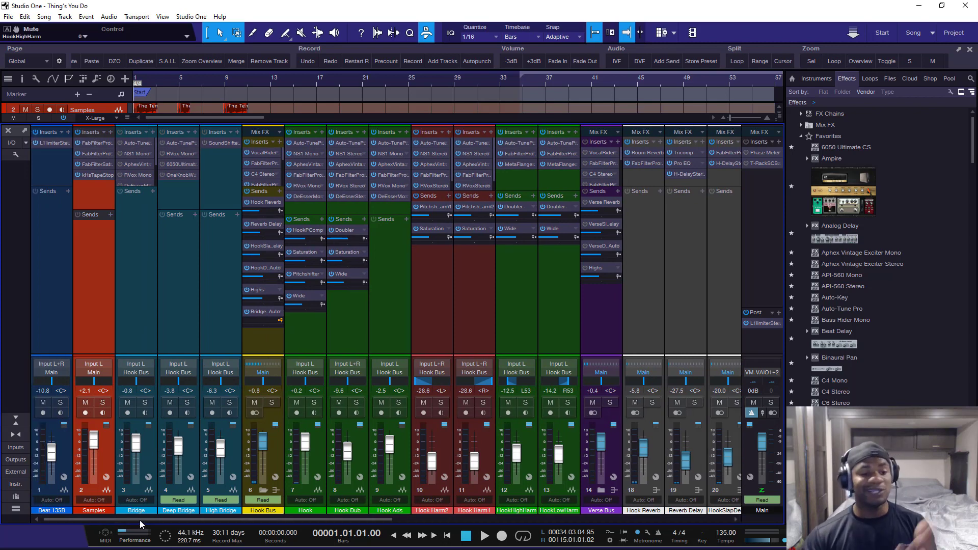